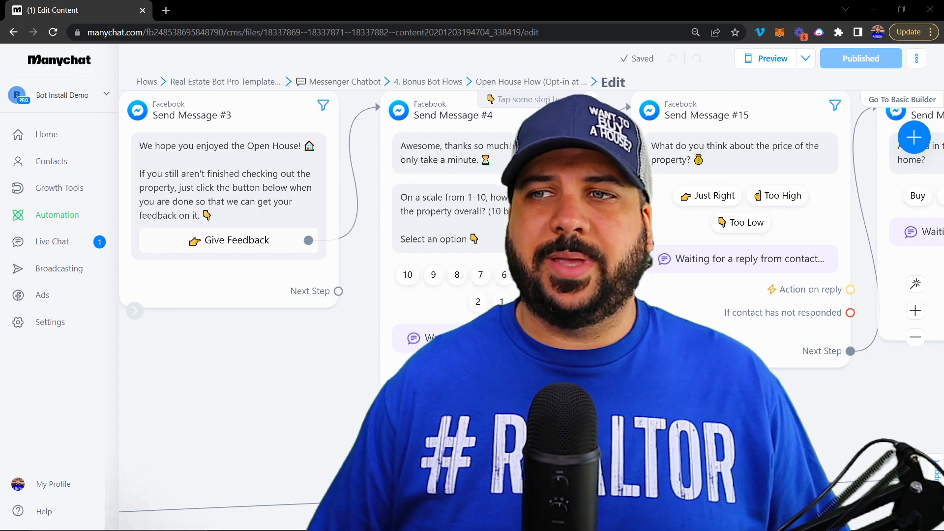
Review the beginning of the Open House flow, from the QR Code trigger in the Starting Step to the opening welcome message.
scroll(321, 401, "down", 3)
scroll(319, 402, "down", 2)
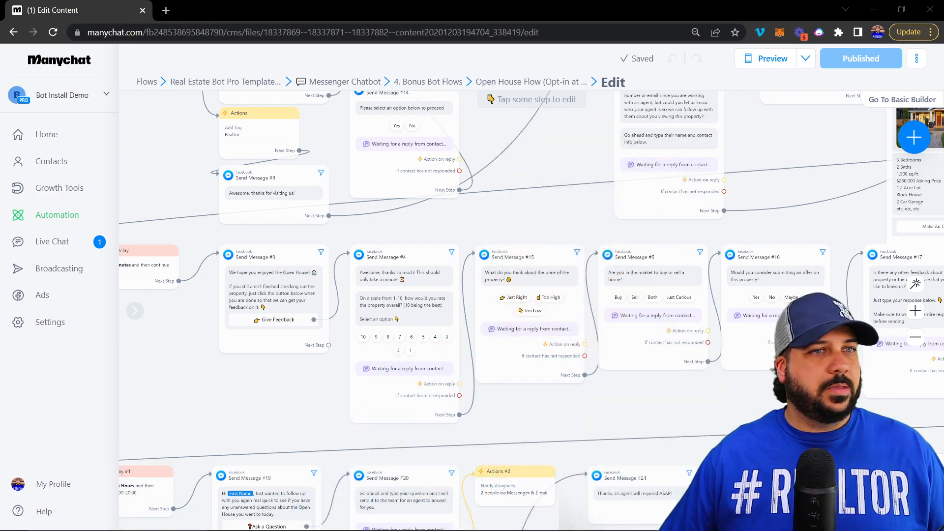
left_click_drag(177, 180, 405, 363)
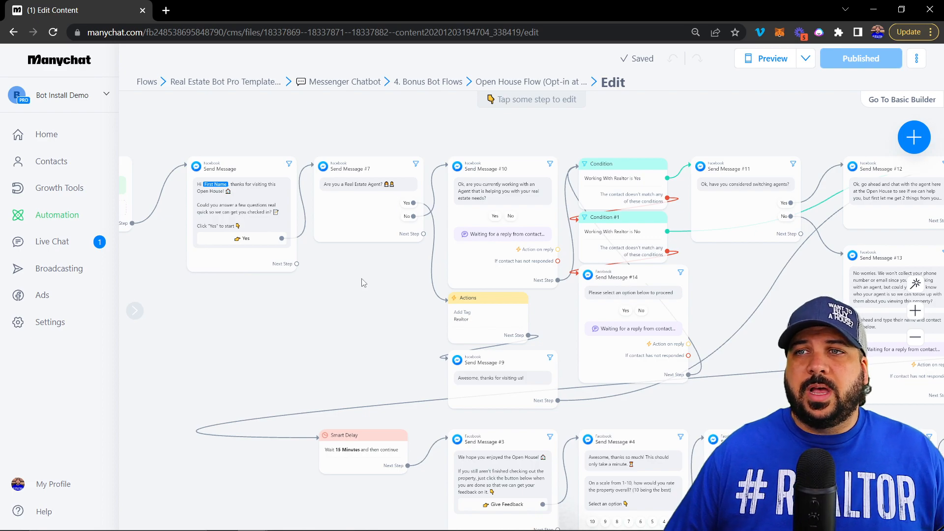
left_click_drag(293, 305, 466, 324)
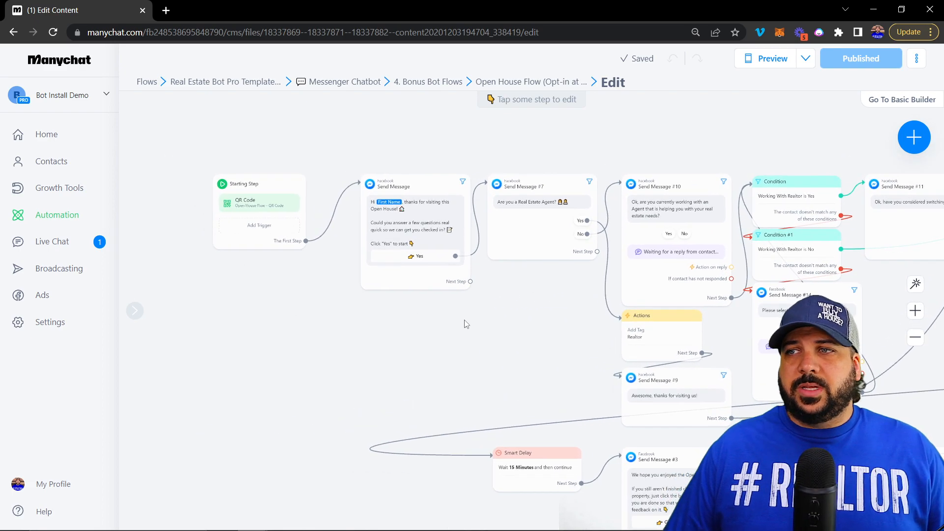
scroll(465, 321, "up", 3)
left_click_drag(383, 314, 512, 393)
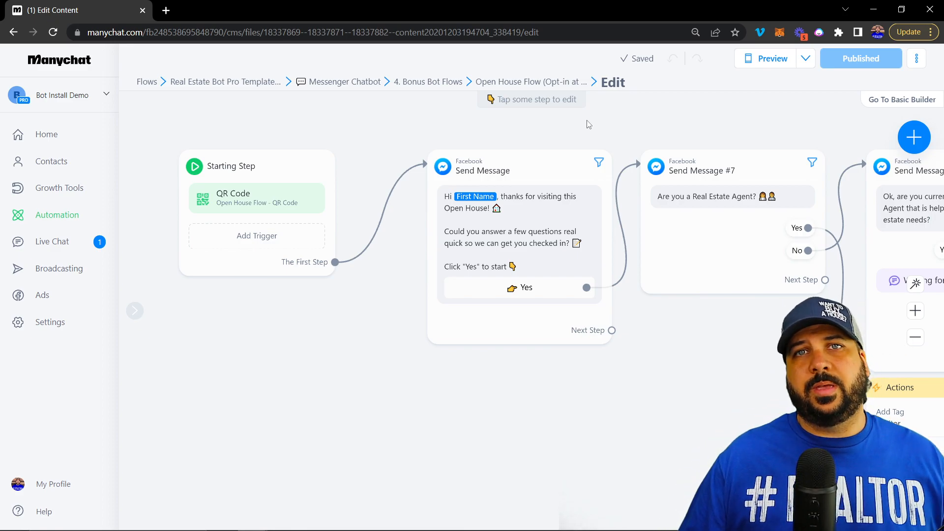
Examine the real estate agent screening questions and the Working With Realtor conditions, following their branches to Send Message #12 and #13.
left_click_drag(605, 130, 445, 122)
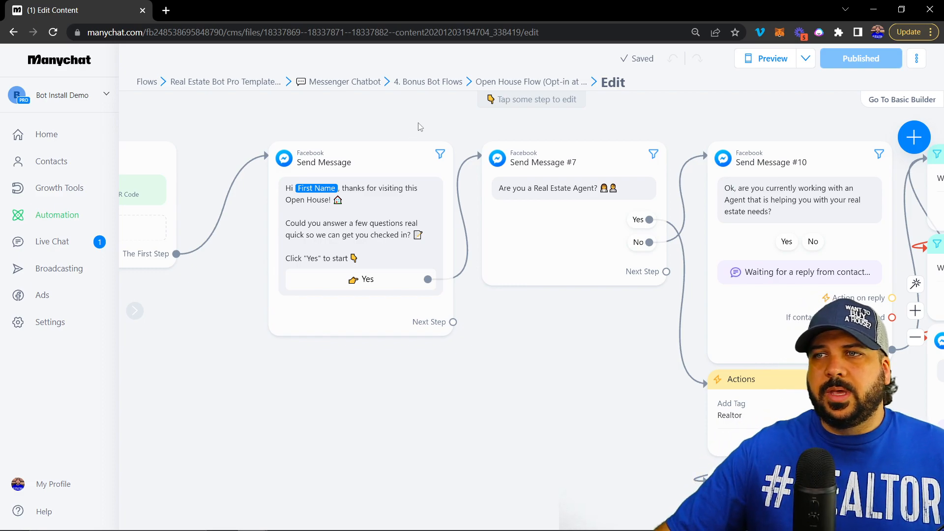
scroll(592, 126, "right", 3)
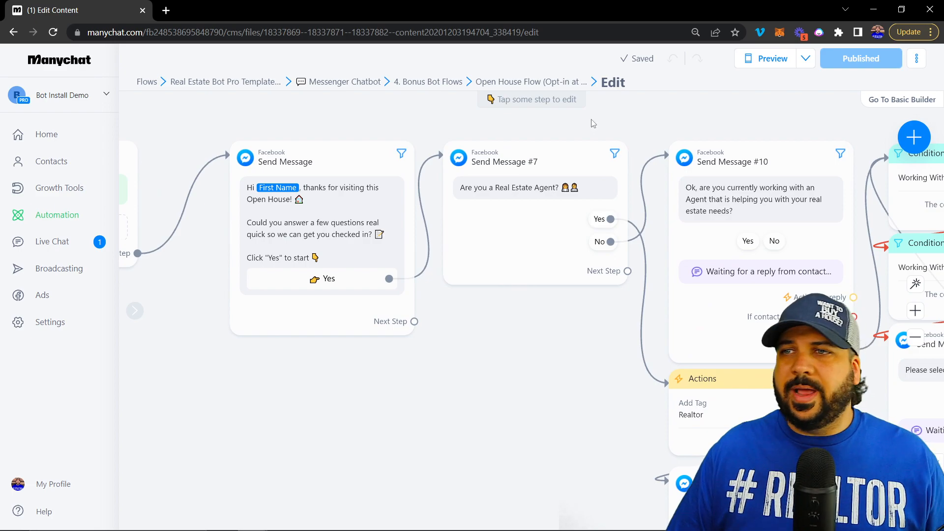
left_click_drag(647, 124, 276, 132)
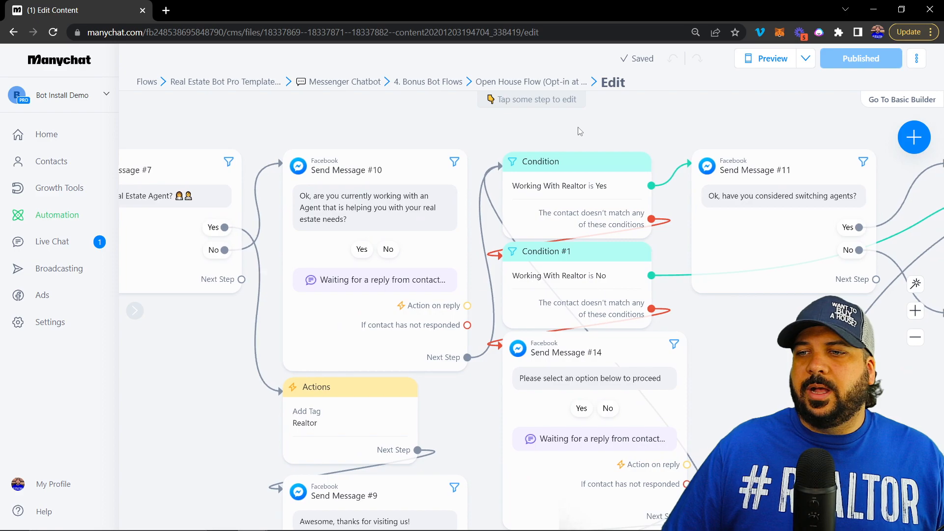
scroll(580, 131, "left", 3)
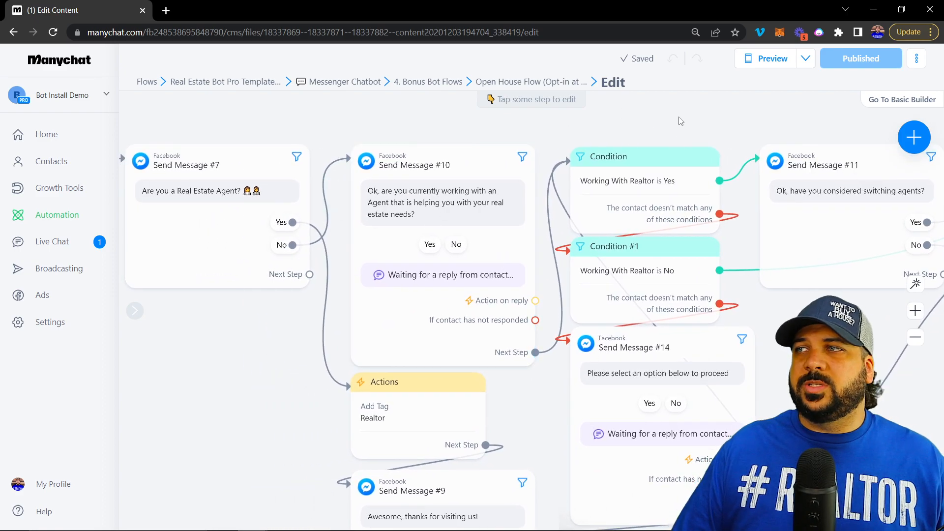
left_click_drag(713, 129, 262, 159)
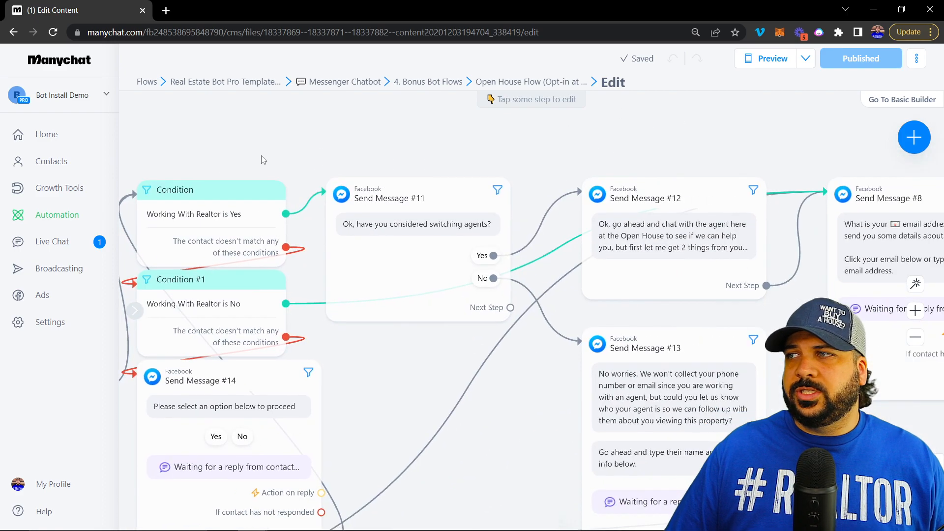
left_click_drag(641, 140, 496, 123)
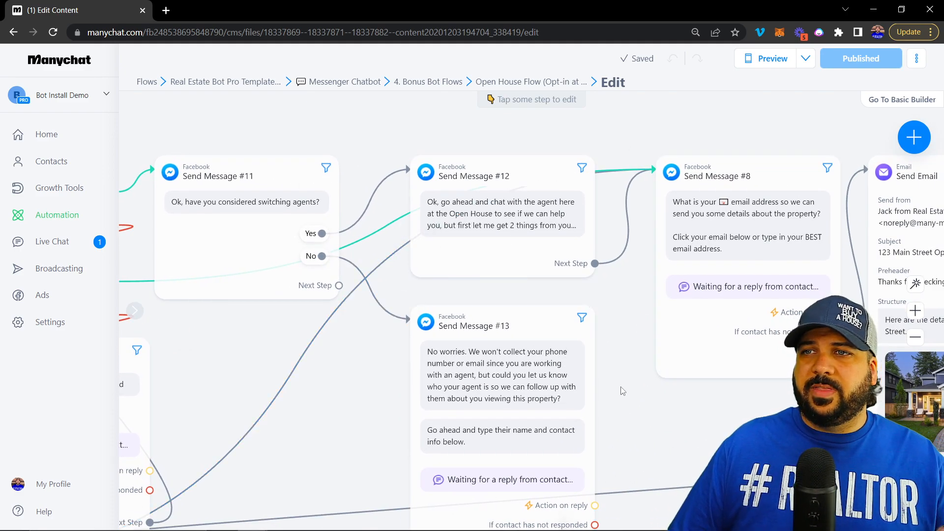
Examine the contact collection part of the flow, from the email question through Send Email, the phone question and Send SMS to Send Message #2.
left_click_drag(772, 409, 409, 386)
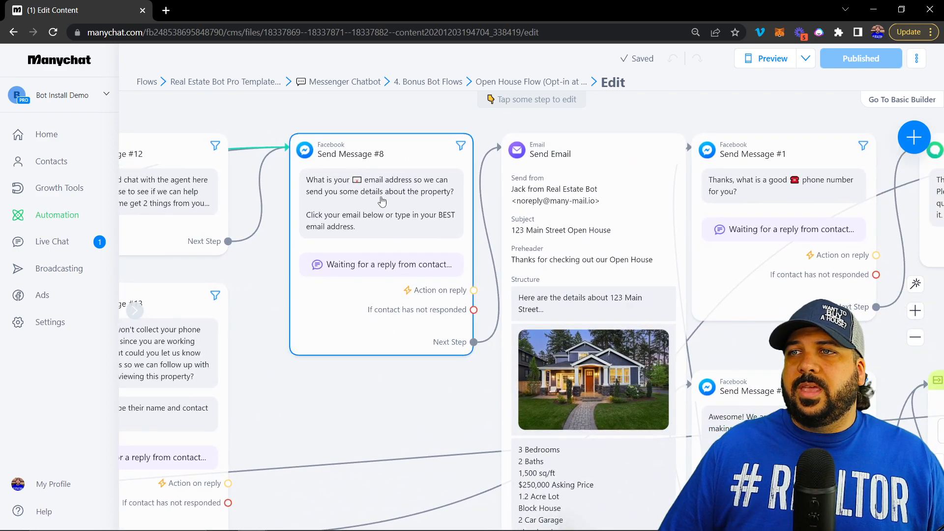
left_click_drag(446, 402, 328, 377)
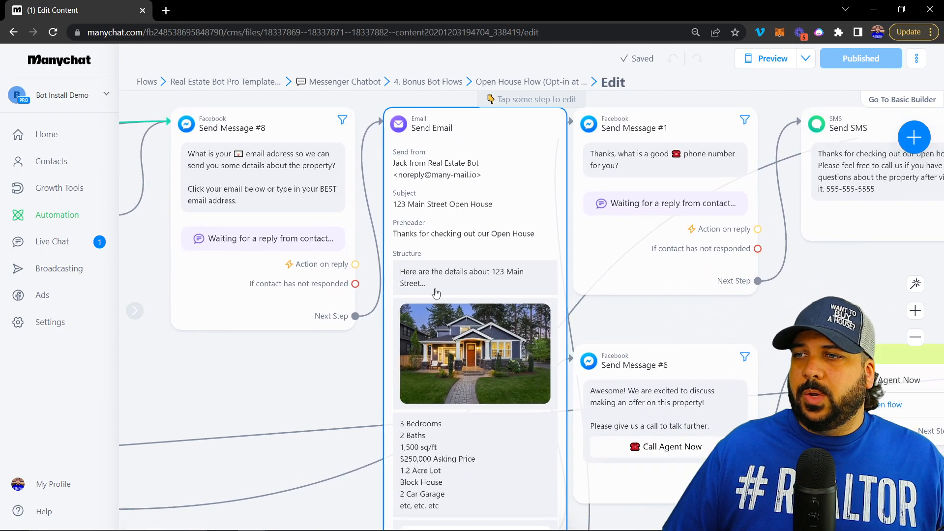
scroll(474, 202, "down", 2)
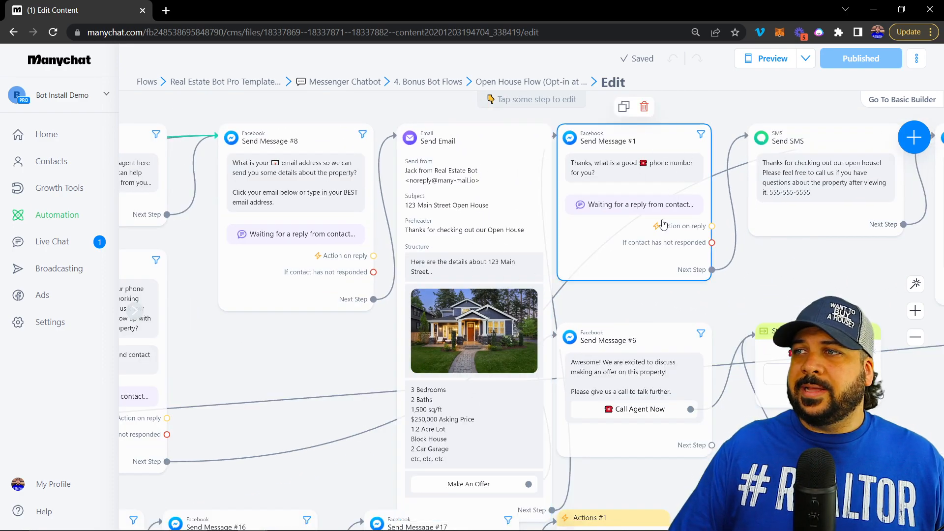
left_click_drag(687, 300, 544, 362)
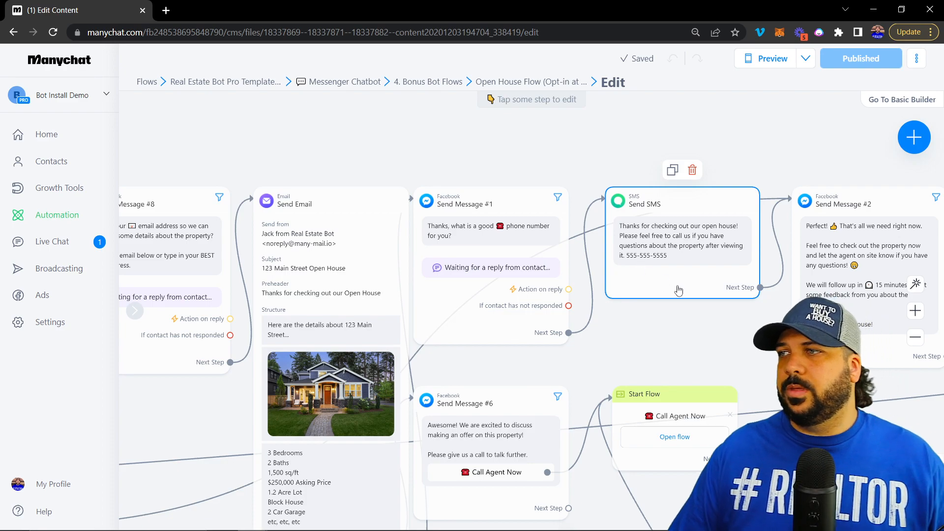
left_click_drag(751, 328, 379, 322)
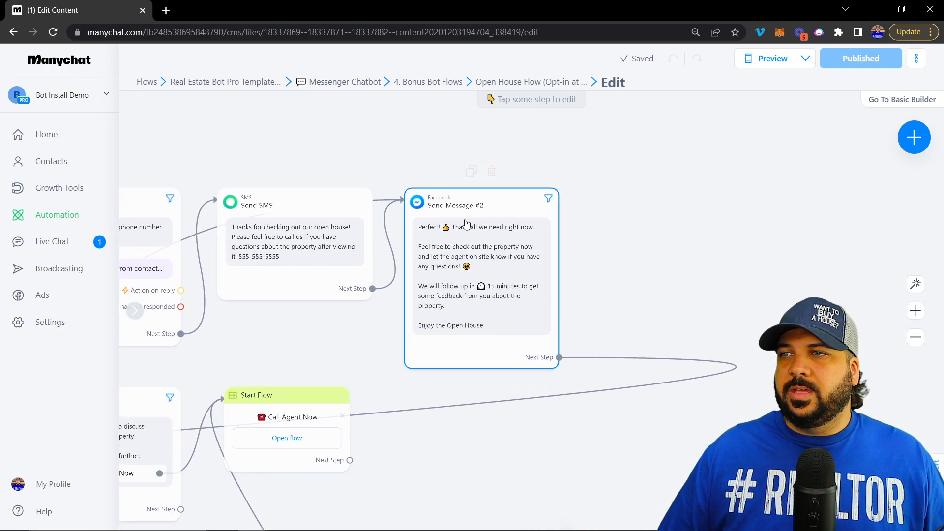
scroll(459, 256, "up", 5)
left_click_drag(689, 270, 620, 225)
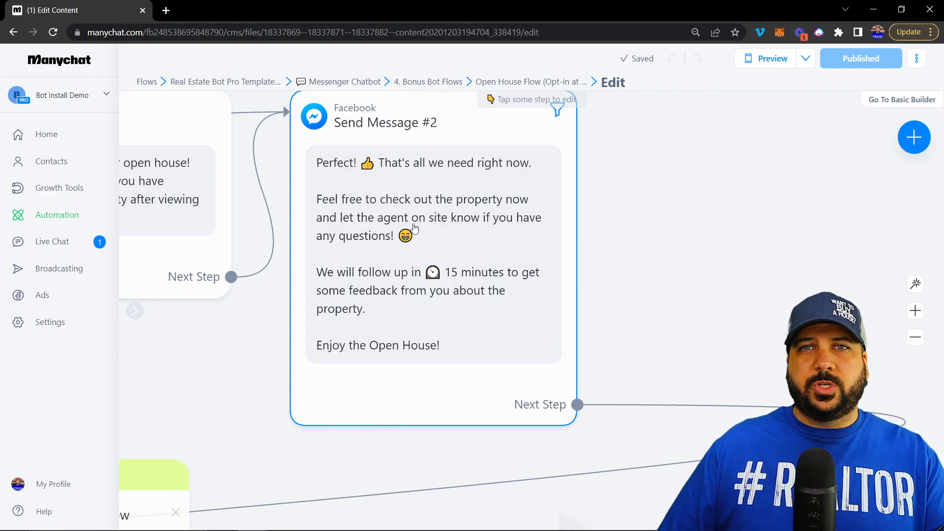
scroll(419, 222, "down", 1)
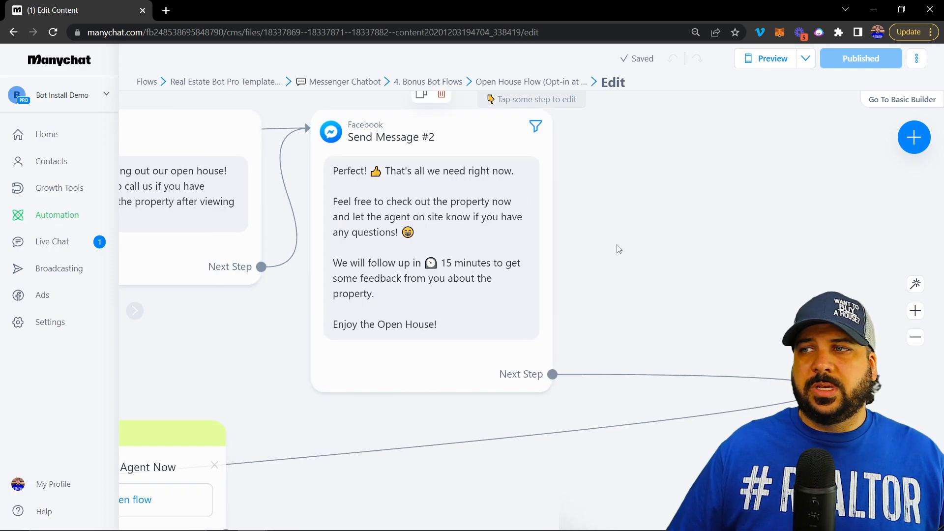
left_click_drag(598, 247, 641, 252)
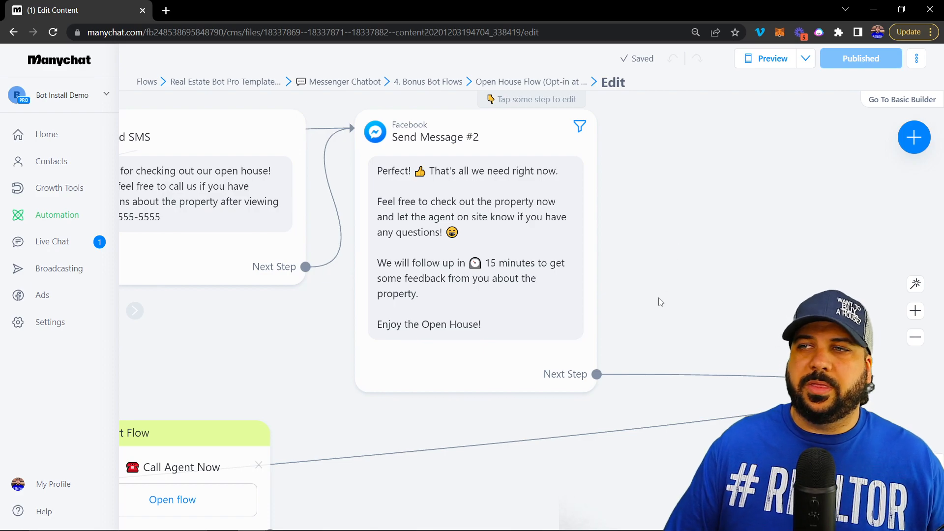
Follow the flow from Send Message #2 to the Smart Delay and read the feedback request in Send Message #3.
scroll(660, 303, "down", 5)
mouse_move(551, 322)
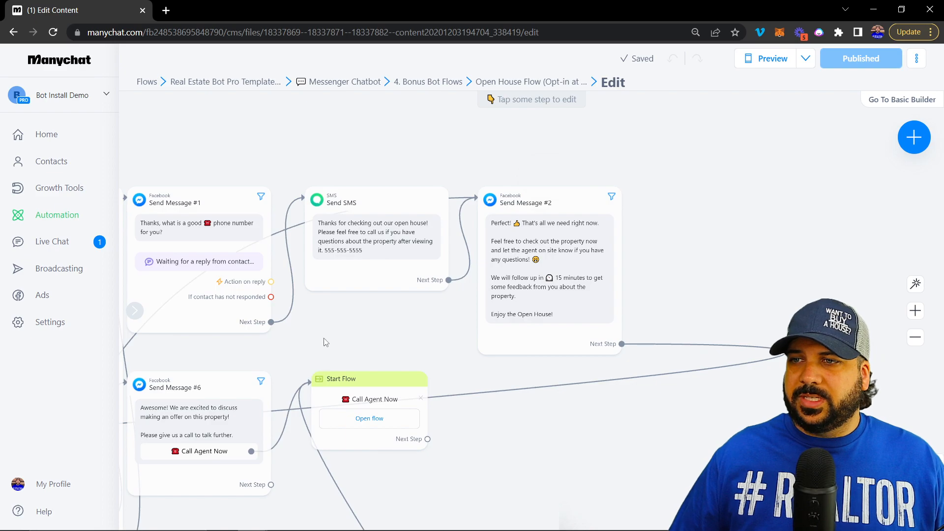
left_click_drag(237, 349, 854, 253)
left_click_drag(213, 323, 748, 259)
left_click_drag(253, 301, 375, 130)
scroll(313, 207, "up", 3)
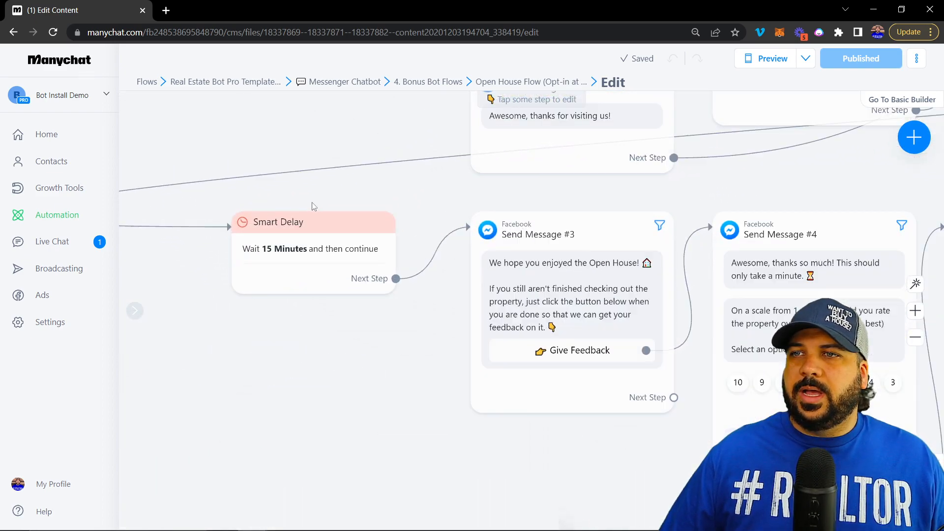
mouse_move(247, 242)
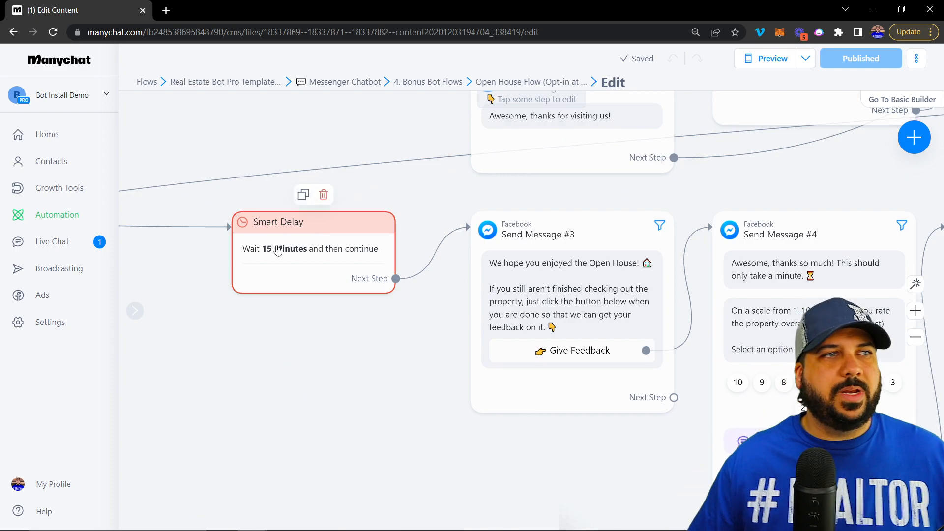
left_click_drag(400, 358, 143, 312)
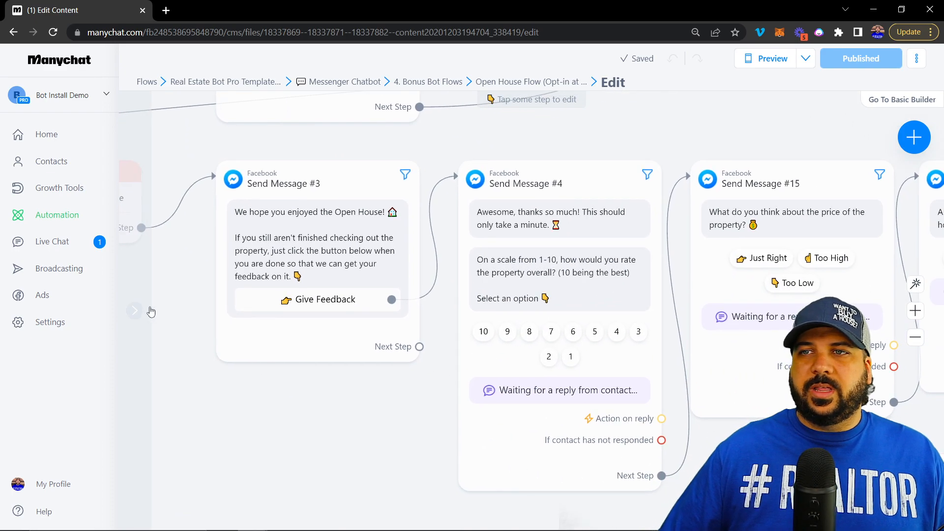
left_click(136, 311)
left_click(346, 310)
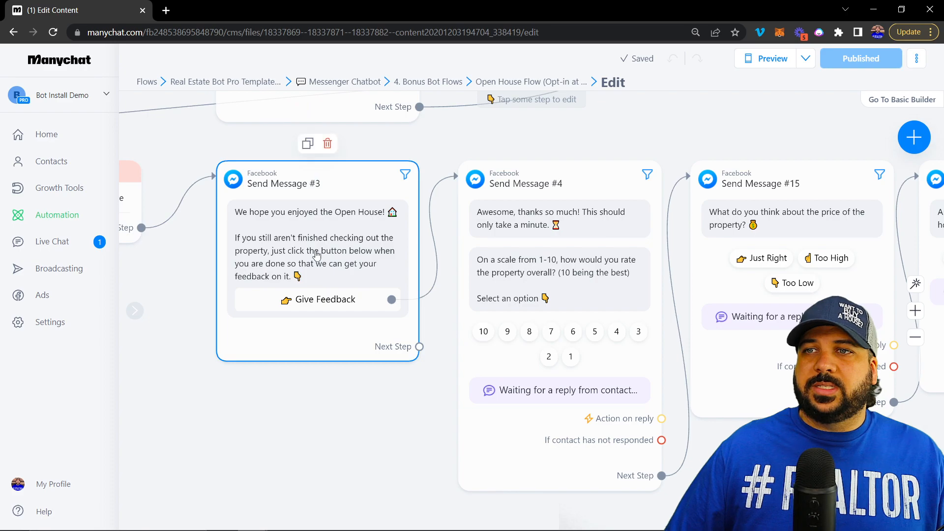
scroll(304, 236, "up", 3)
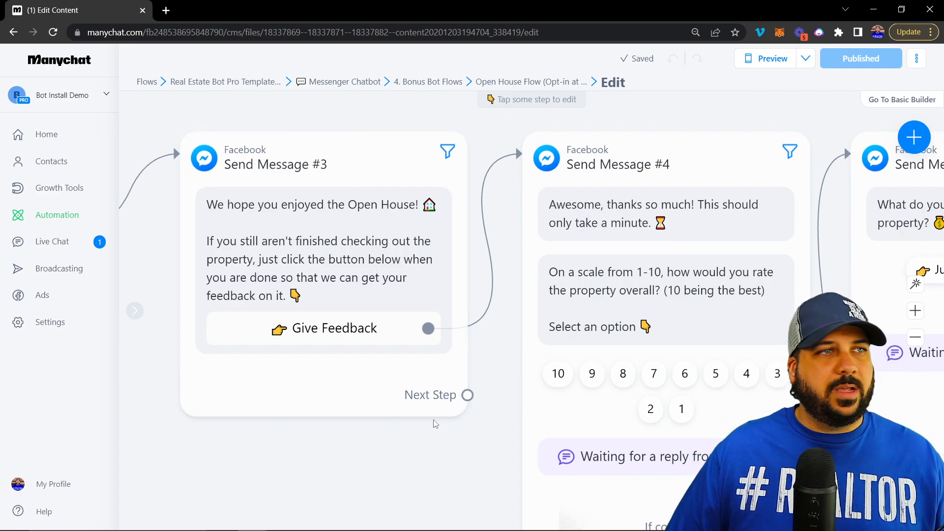
Review the feedback questions on property rating, price, buying or selling, submitting an offer and additional comments in Send Message #4 through #17.
left_click_drag(423, 428, 162, 394)
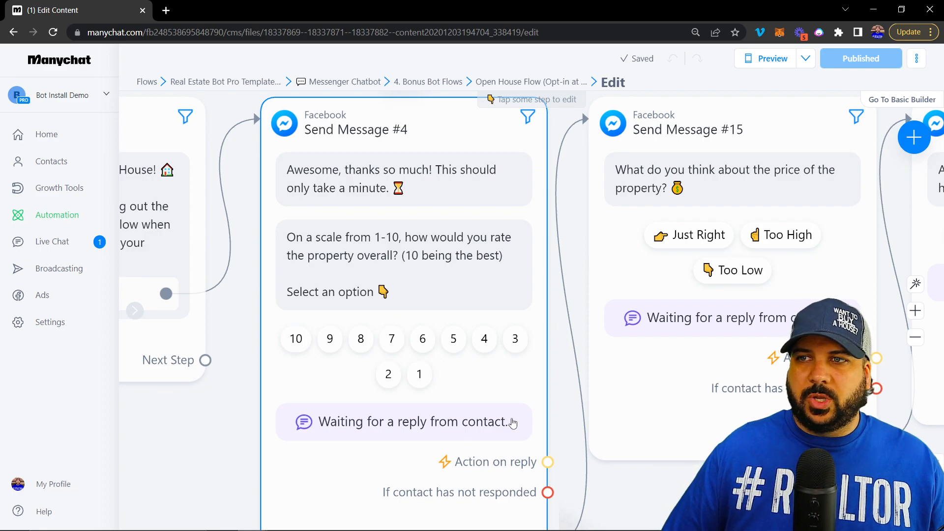
left_click_drag(775, 488, 425, 467)
left_click_drag(798, 473, 466, 472)
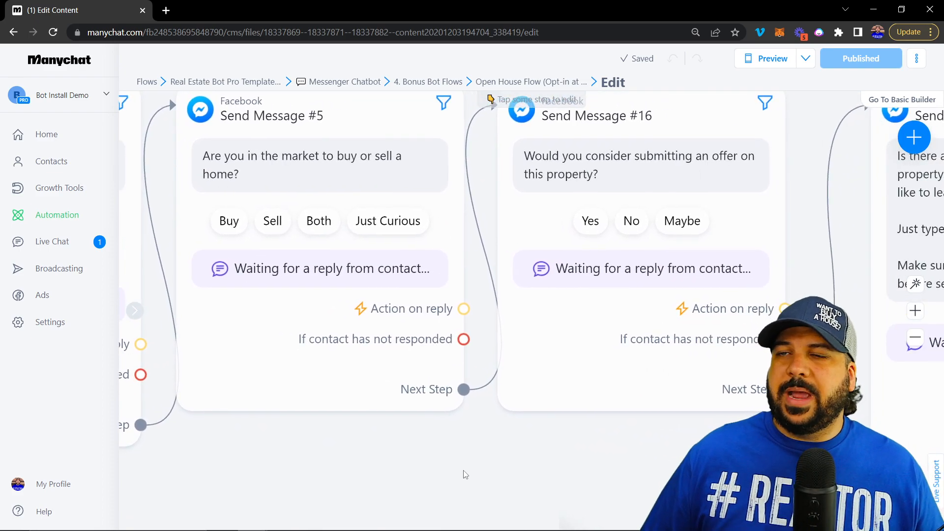
left_click_drag(610, 464, 320, 462)
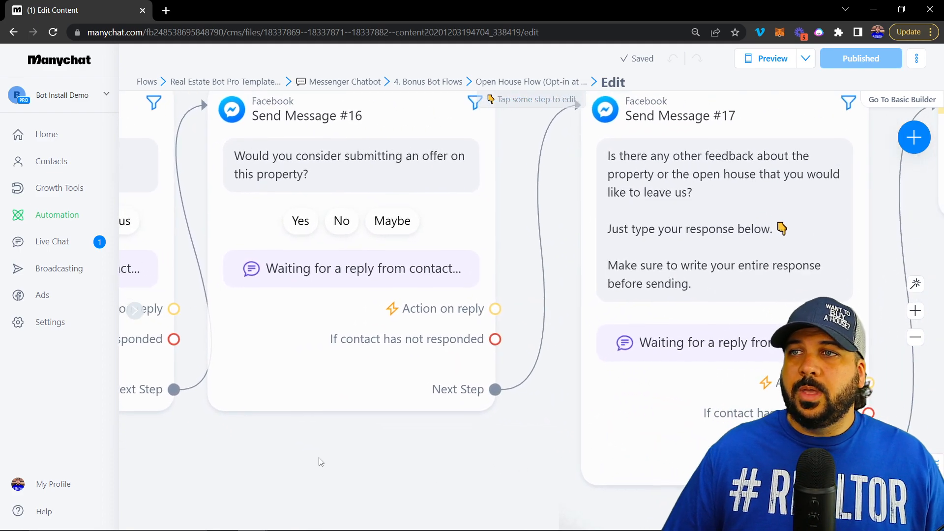
left_click_drag(504, 469, 192, 453)
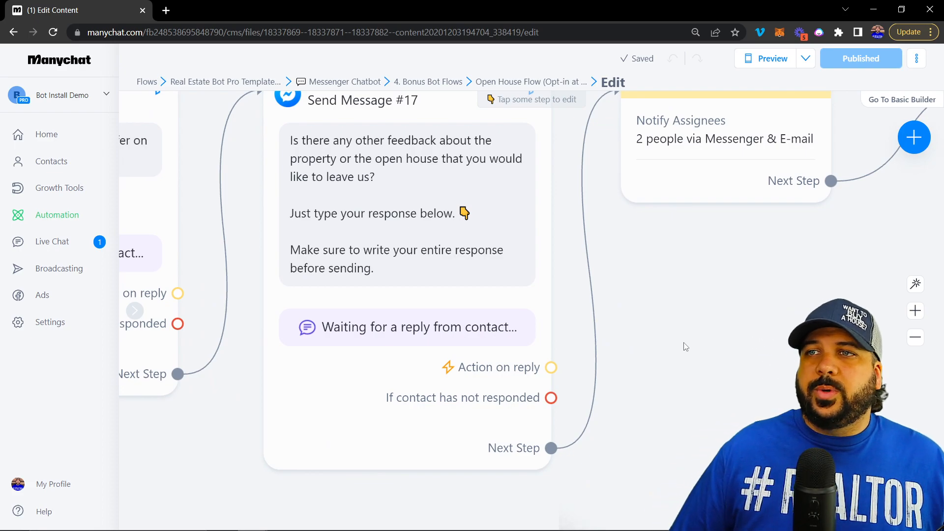
Open the Notify Assignees action in Actions #1 and read through its full notification text.
left_click_drag(748, 310, 399, 255)
left_click(399, 255)
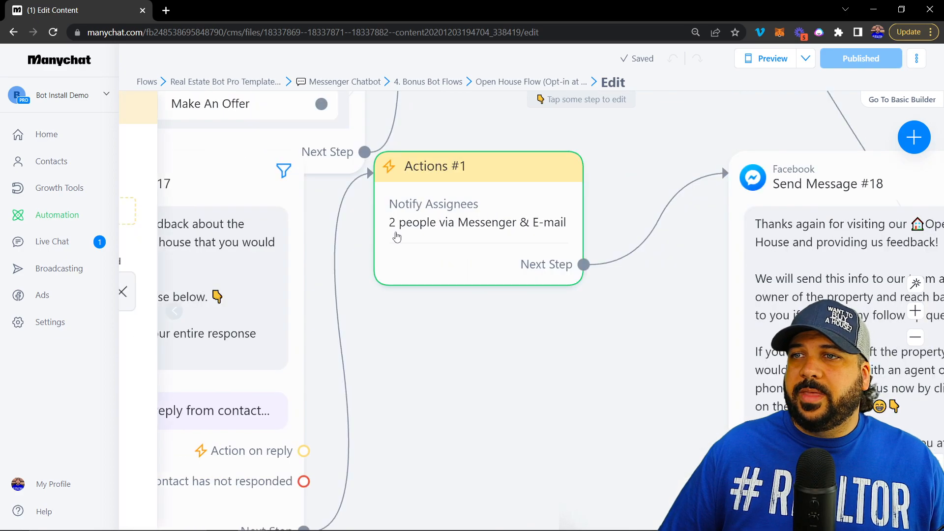
left_click(220, 173)
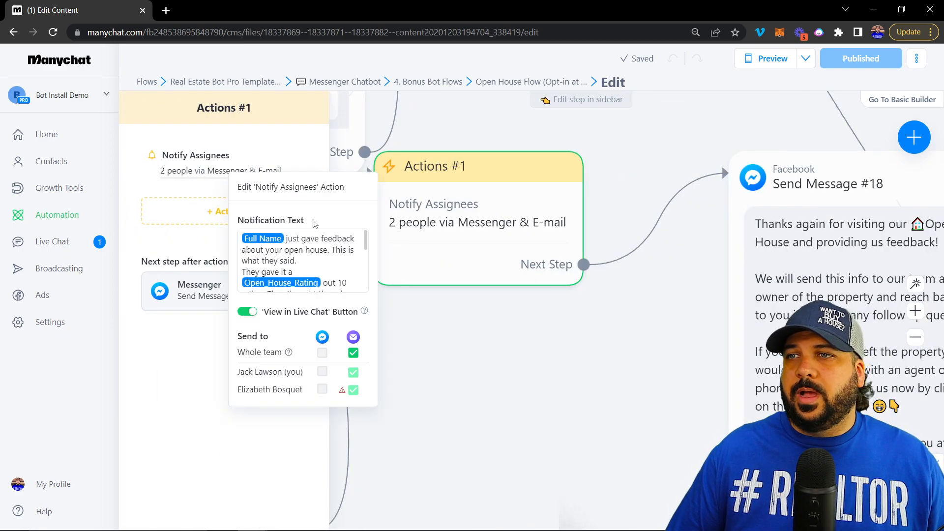
scroll(290, 261, "down", 3)
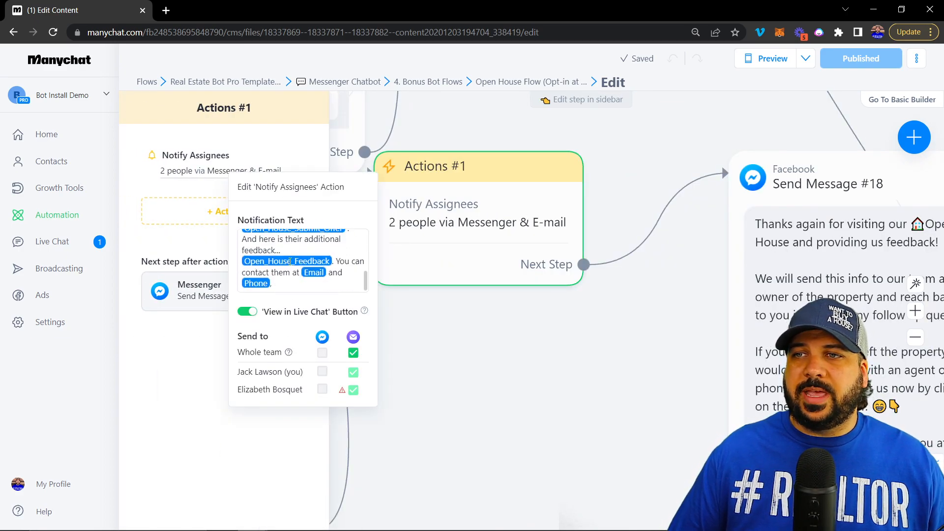
scroll(259, 276, "up", 3)
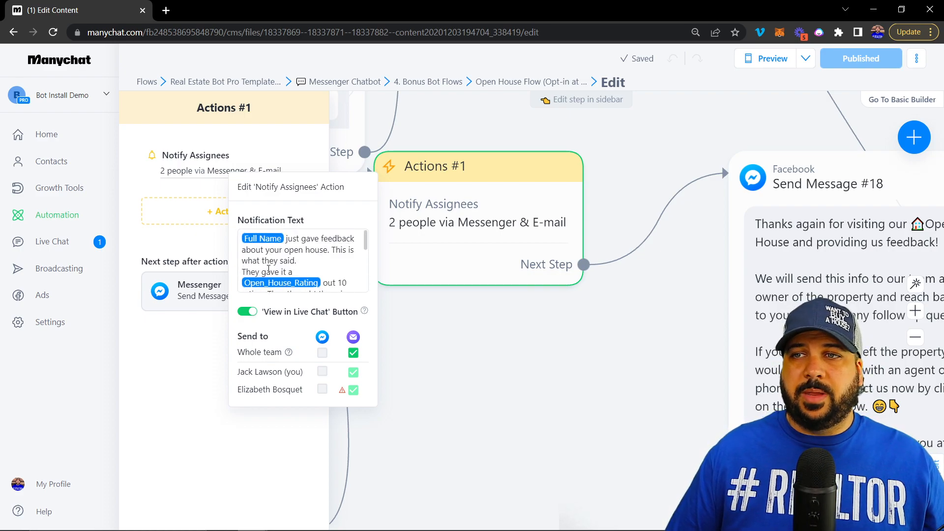
scroll(269, 269, "down", 3)
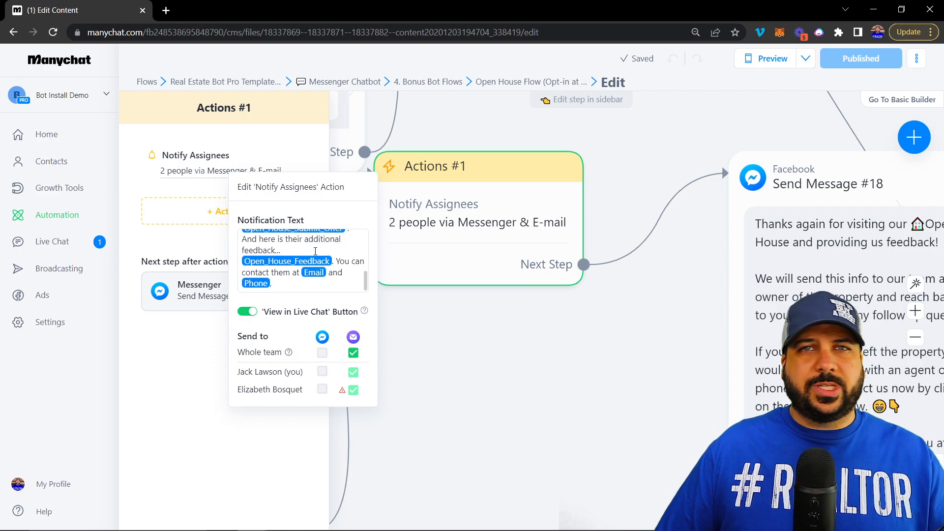
Close the notification settings and read the closing thank-you message with its Call Agent Now button in Send Message #18.
left_click_drag(639, 335, 360, 318)
left_click_drag(640, 365, 314, 333)
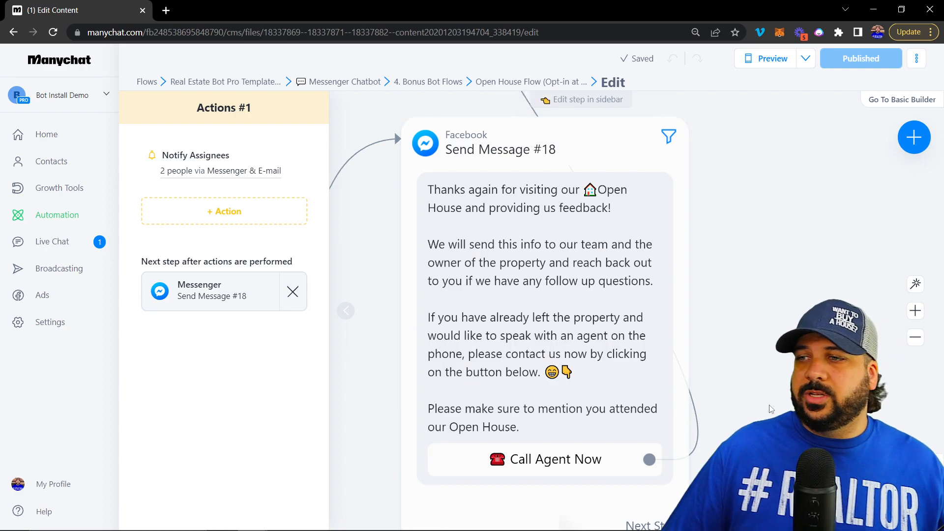
left_click_drag(770, 412, 765, 350)
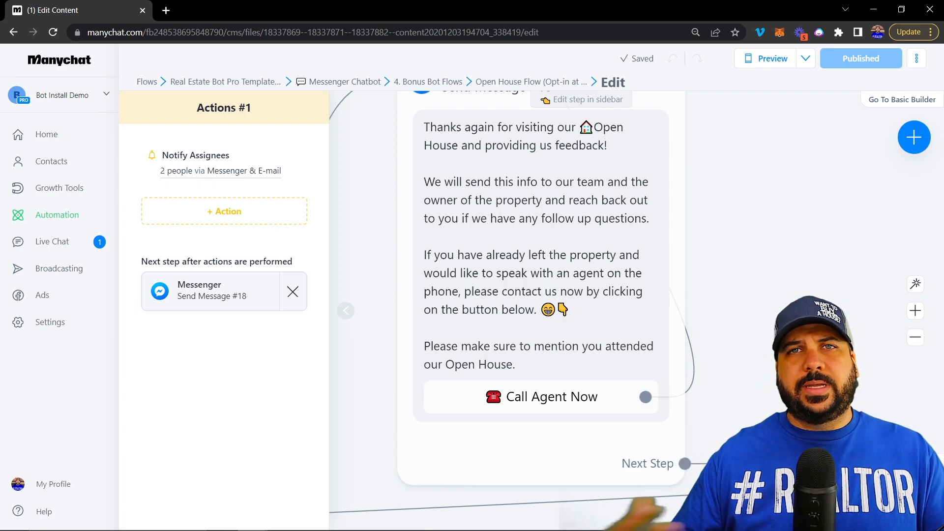
Follow the flow from Send Message #18 to the four-hour Smart Delay #1 and read the follow-up message and buttons in Send Message #19.
scroll(781, 359, "down", 3)
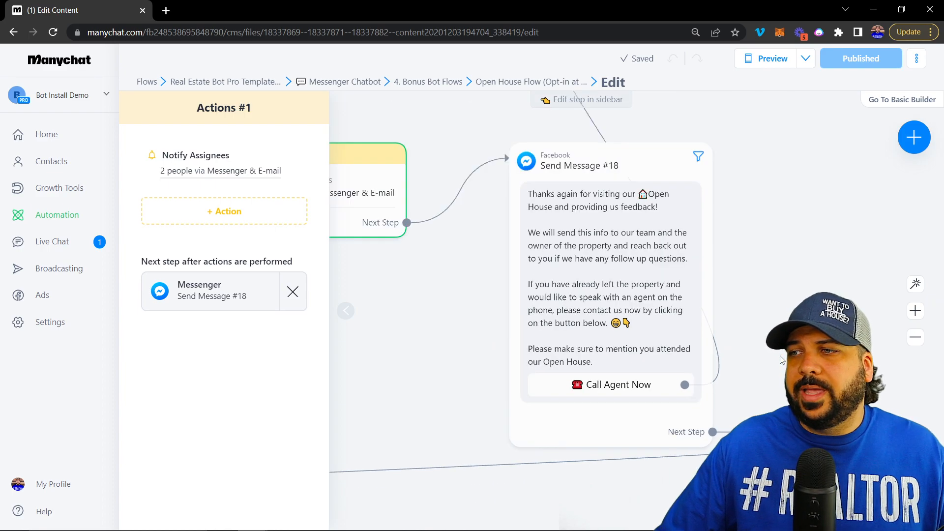
scroll(548, 364, "down", 5)
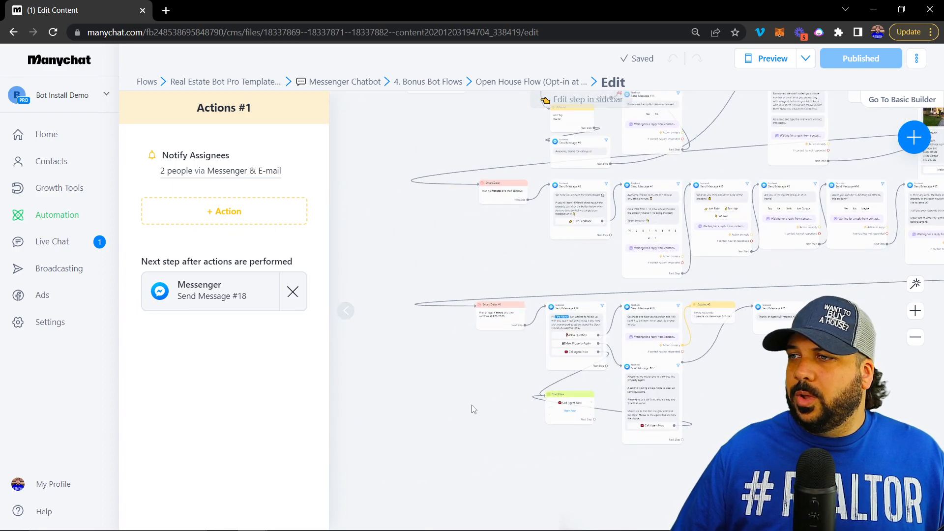
scroll(569, 337, "up", 5)
scroll(576, 349, "up", 2)
left_click_drag(643, 315, 588, 357)
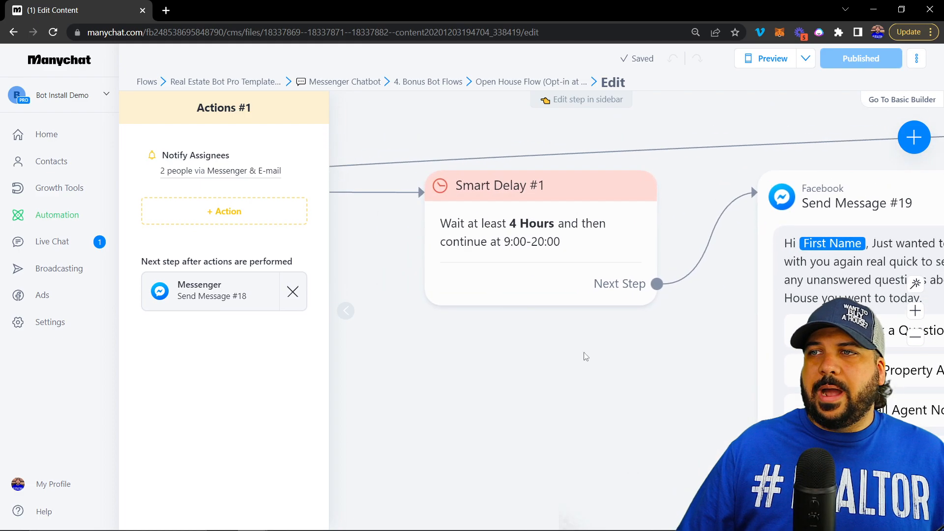
left_click(518, 256)
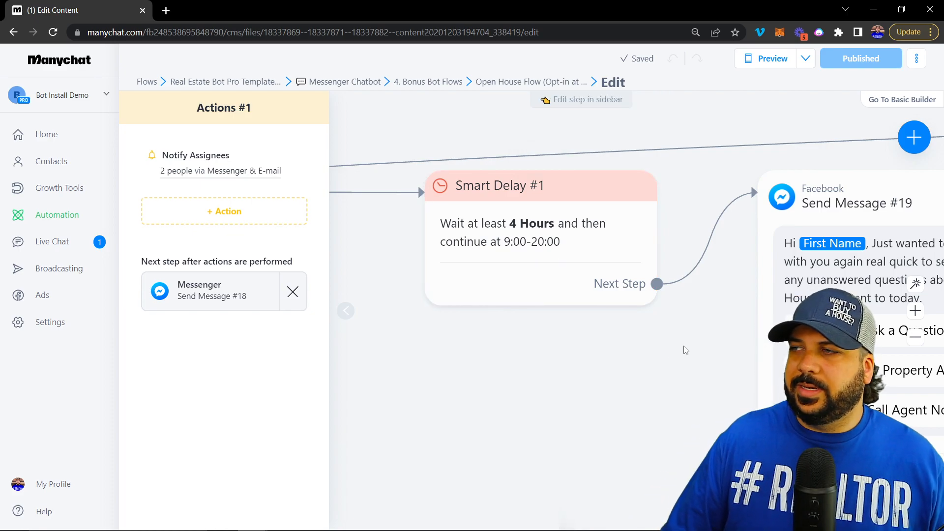
left_click_drag(724, 366, 481, 332)
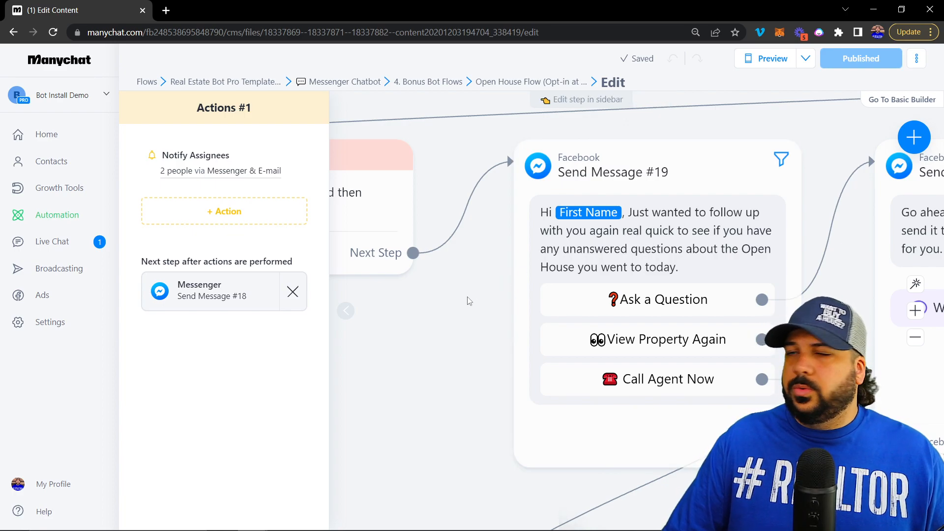
left_click_drag(485, 334, 394, 304)
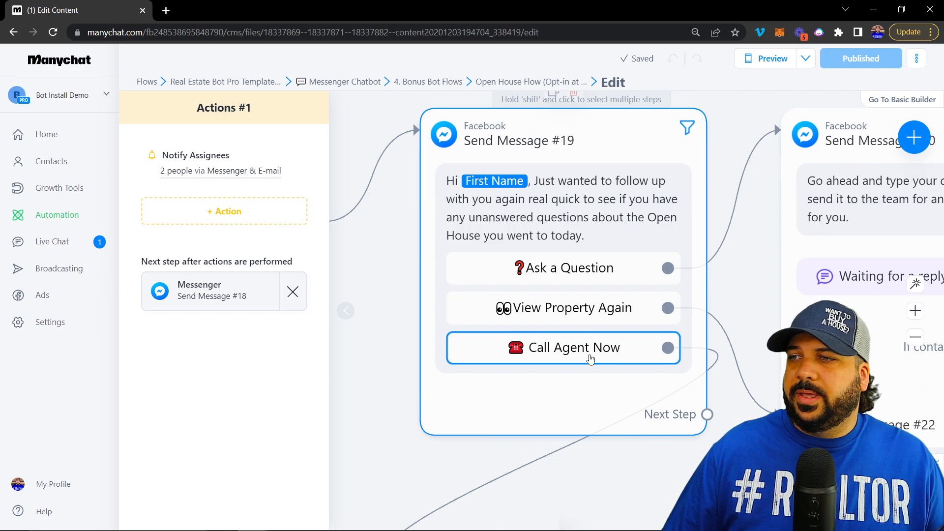
Trace the Ask a Question branch from Send Message #20 through Actions #2 to Send Message #21.
scroll(604, 445, "down", 3)
left_click_drag(654, 463, 540, 364)
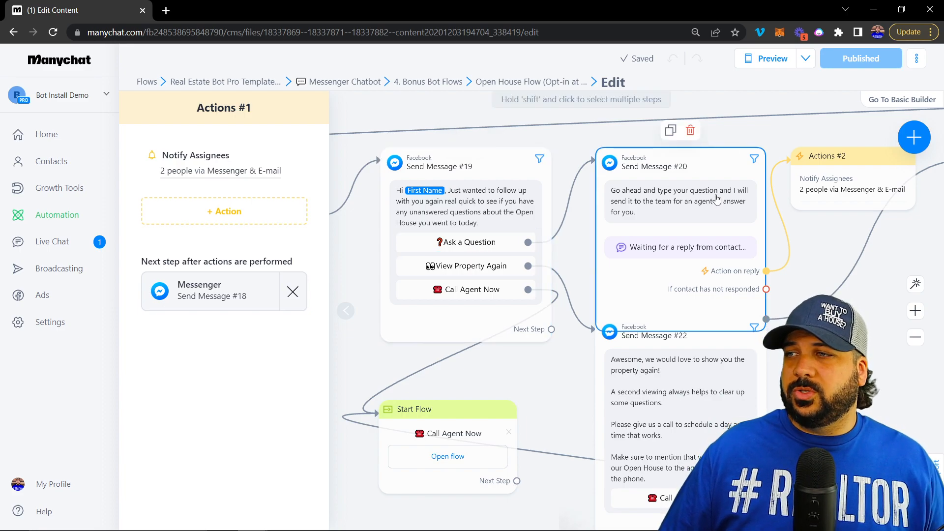
mouse_move(826, 297)
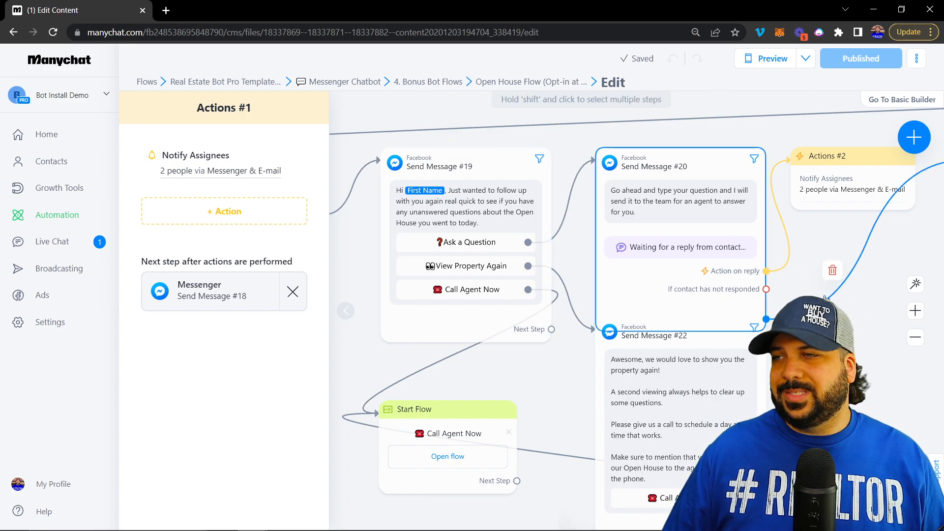
scroll(834, 283, "right", 6)
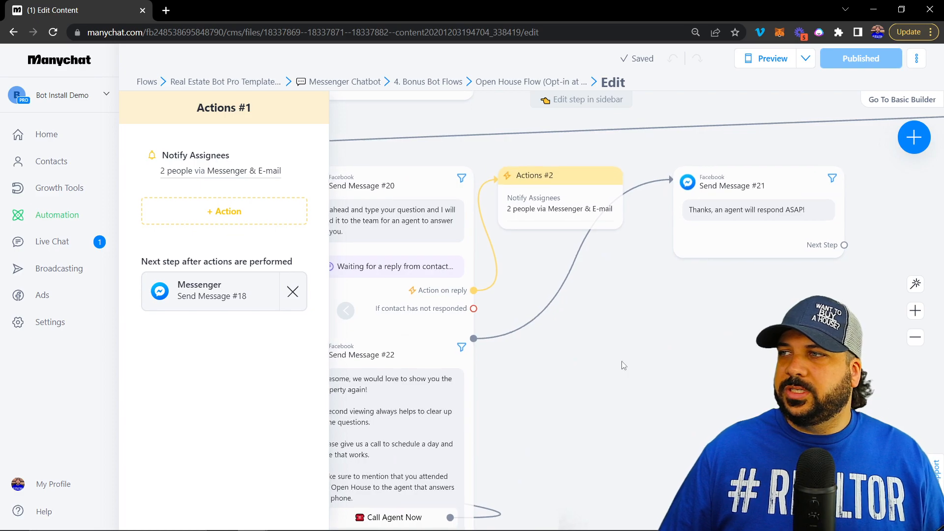
scroll(639, 354, "left", 5)
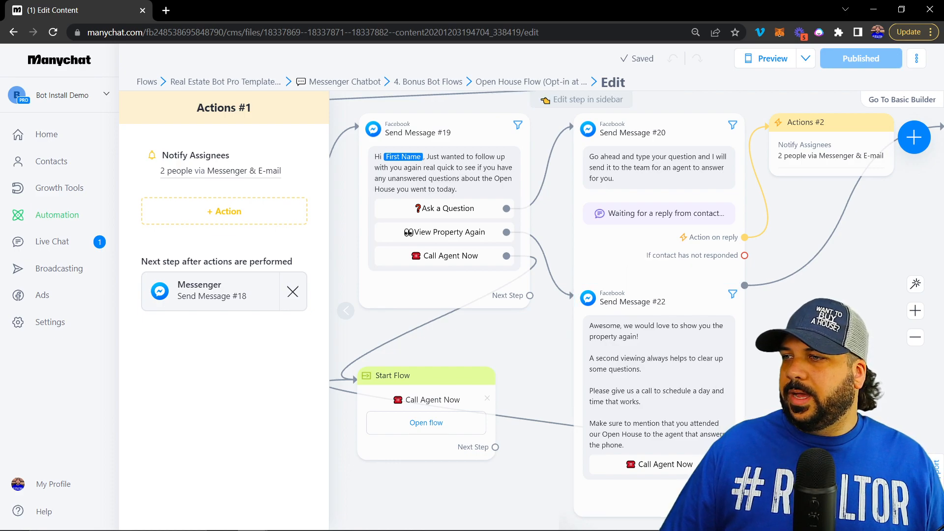
Read the second-viewing invitation in Send Message #22 and trace its Call Agent Now button to the Start Flow step.
scroll(616, 322, "right", 2)
scroll(616, 322, "down", 2)
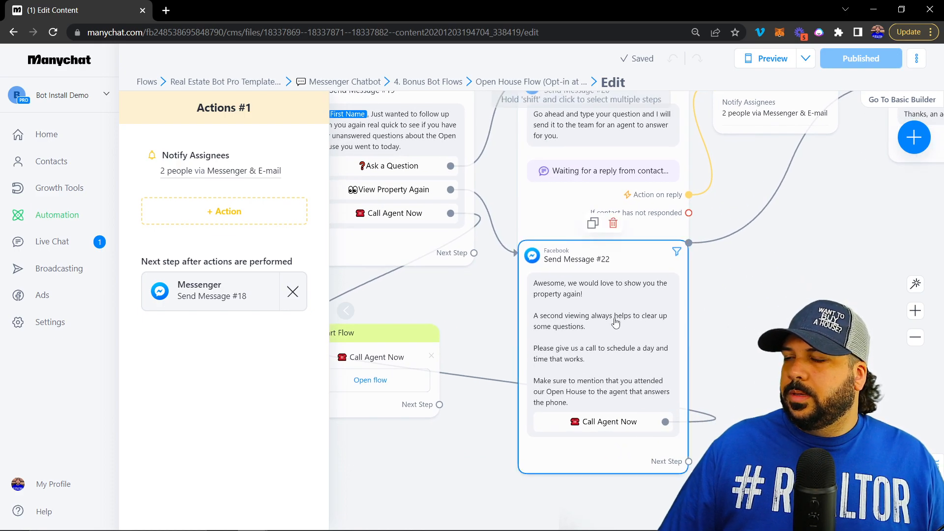
scroll(737, 333, "up", 1)
left_click_drag(738, 333, 626, 252)
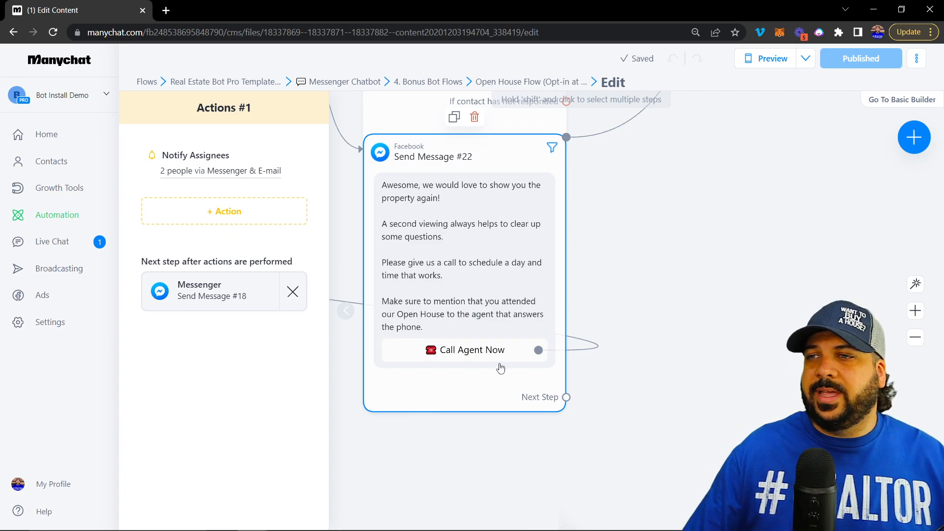
left_click_drag(438, 449, 685, 480)
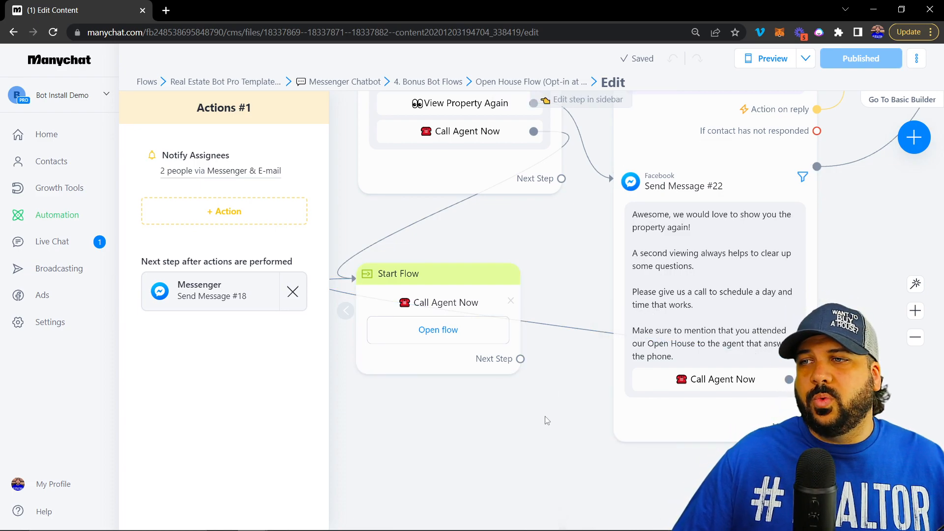
left_click_drag(535, 415, 552, 491)
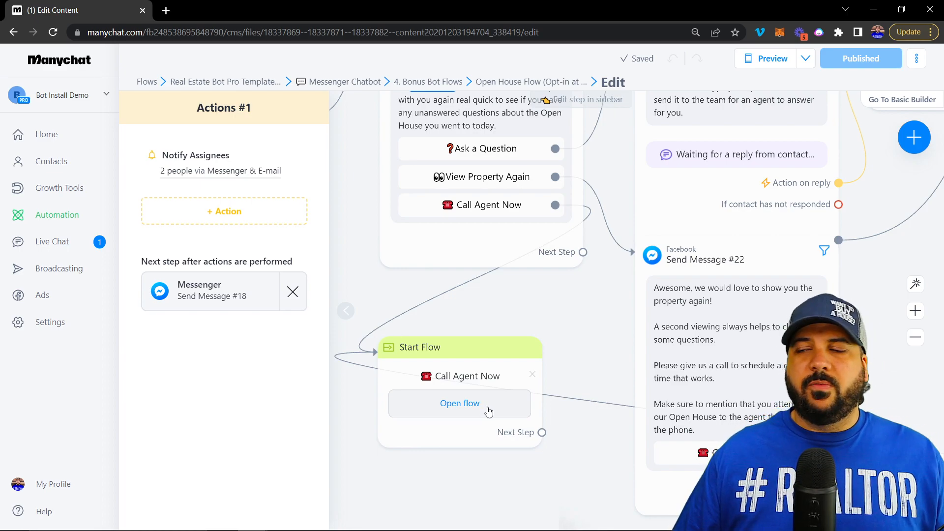
Close the Actions #1 settings and go back over the whole flow to its QR code starting step and first messages.
scroll(488, 411, "down", 10)
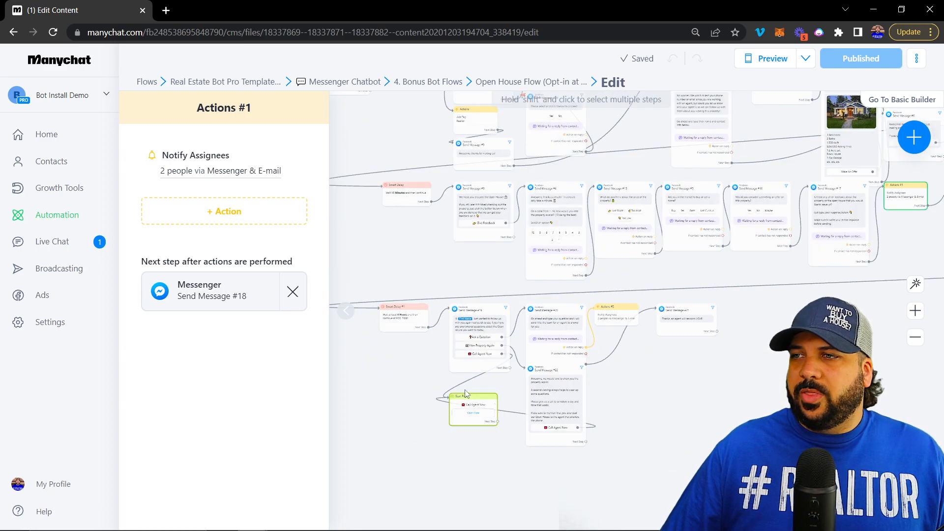
left_click(345, 310)
left_click_drag(426, 270, 274, 407)
left_click(756, 273)
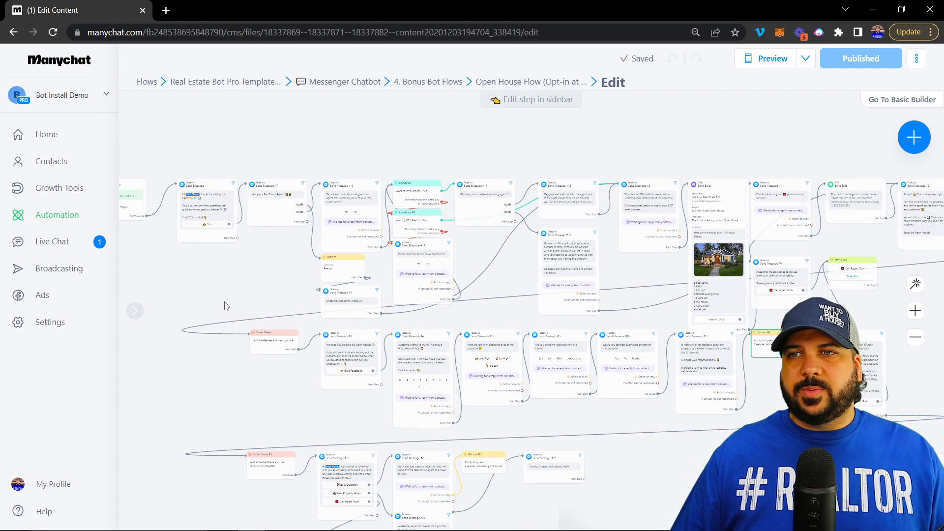
left_click_drag(221, 280, 411, 301)
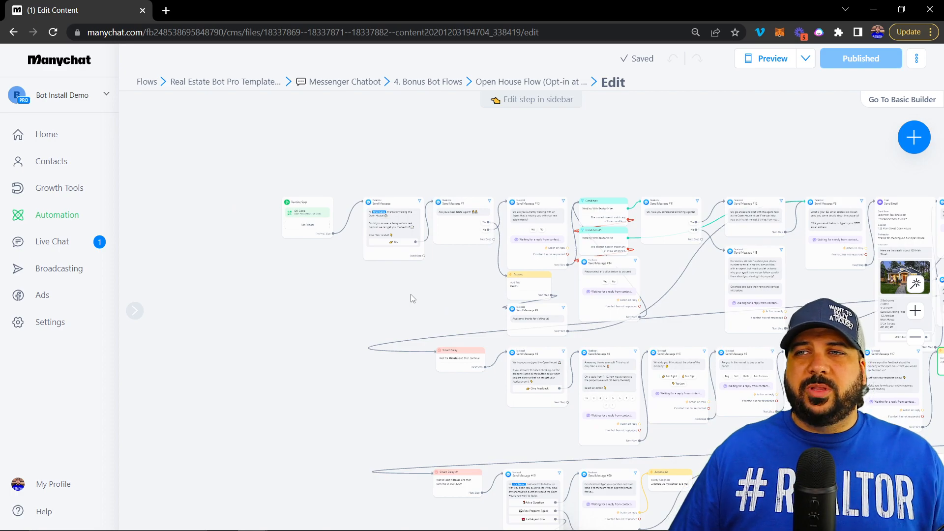
scroll(412, 294, "up", 5)
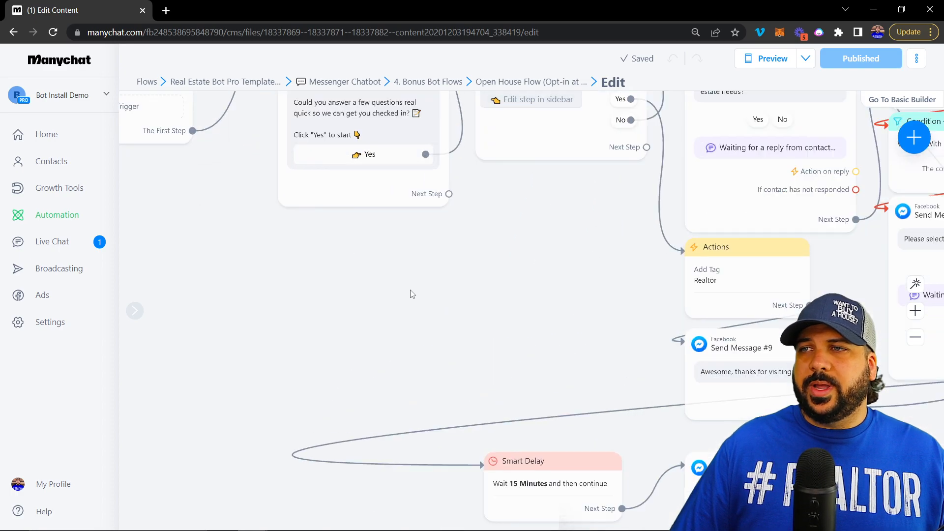
left_click_drag(505, 271, 575, 377)
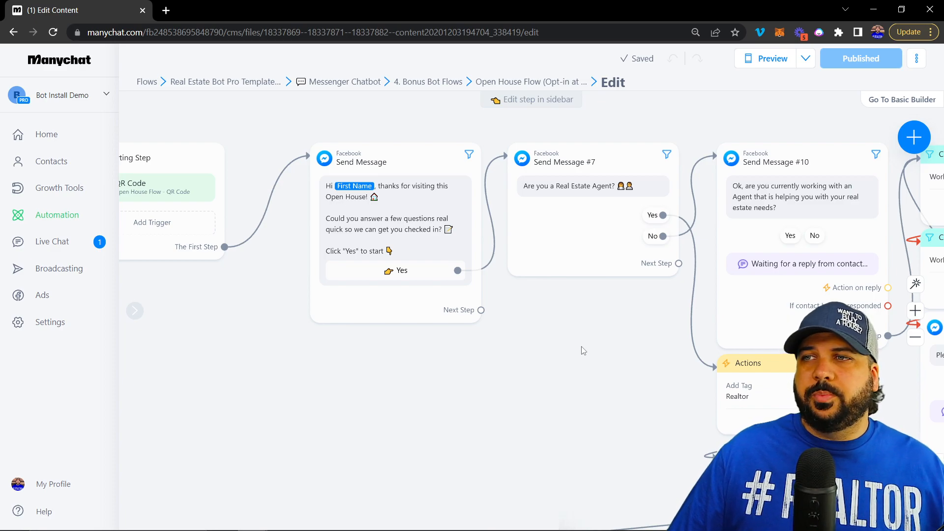
Open the first Send Message to view its greeting and Yes button, and follow it to the agent question in Send Message #7.
scroll(578, 339, "up", 3)
left_click(553, 346)
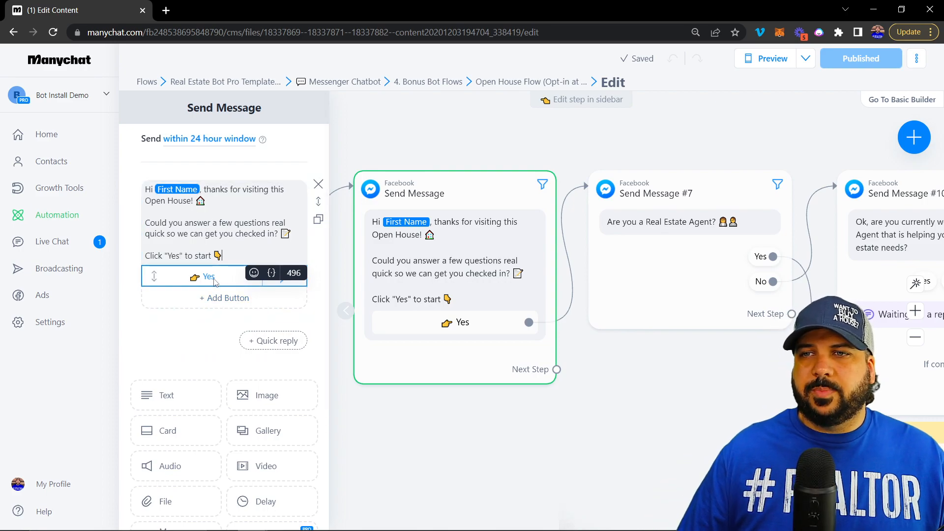
left_click_drag(659, 388, 421, 374)
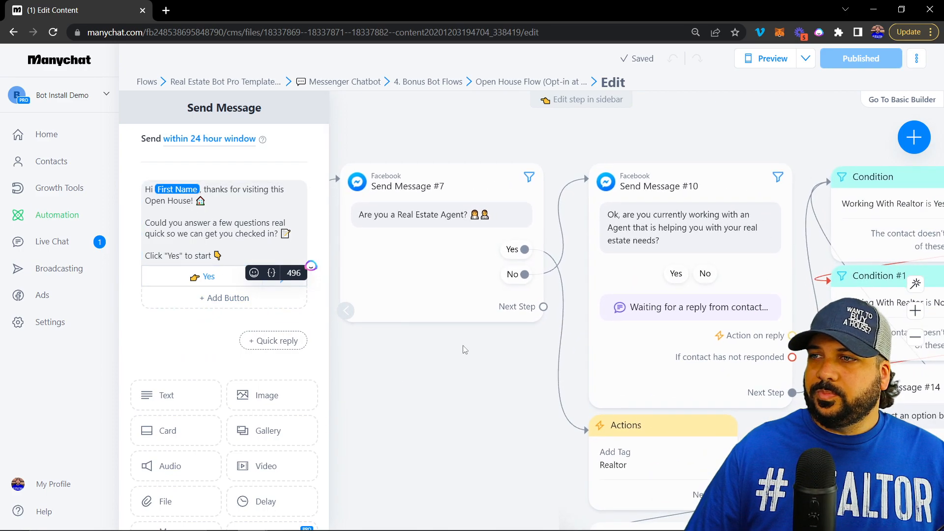
left_click_drag(495, 404, 429, 309)
scroll(429, 308, "down", 3)
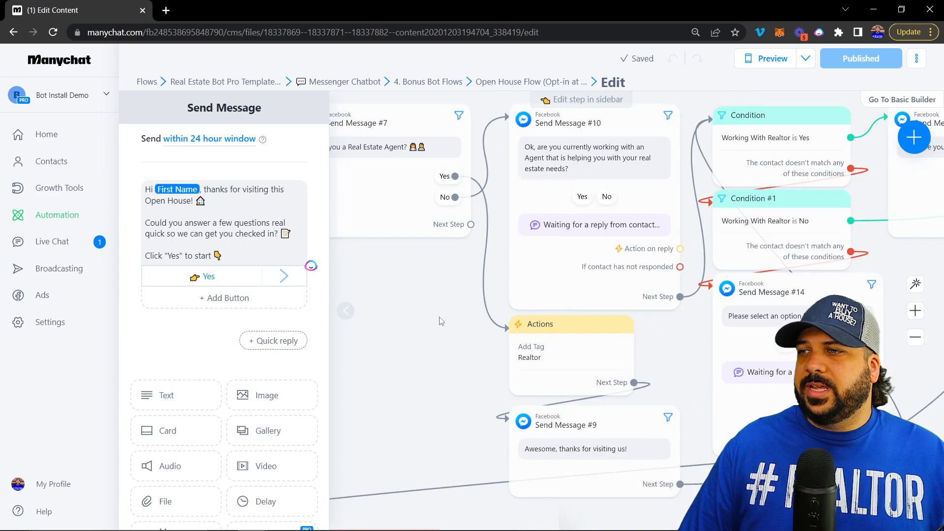
Close the message settings and trace the real estate agent branch through the Realtor tag action and Send Message #9 to Send Message #8.
left_click(582, 360)
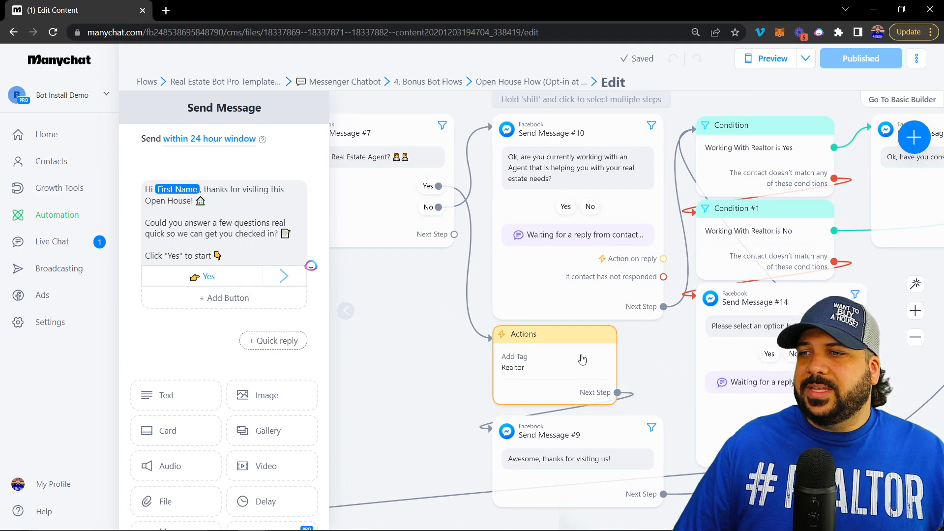
left_click(346, 310)
left_click_drag(413, 371, 270, 312)
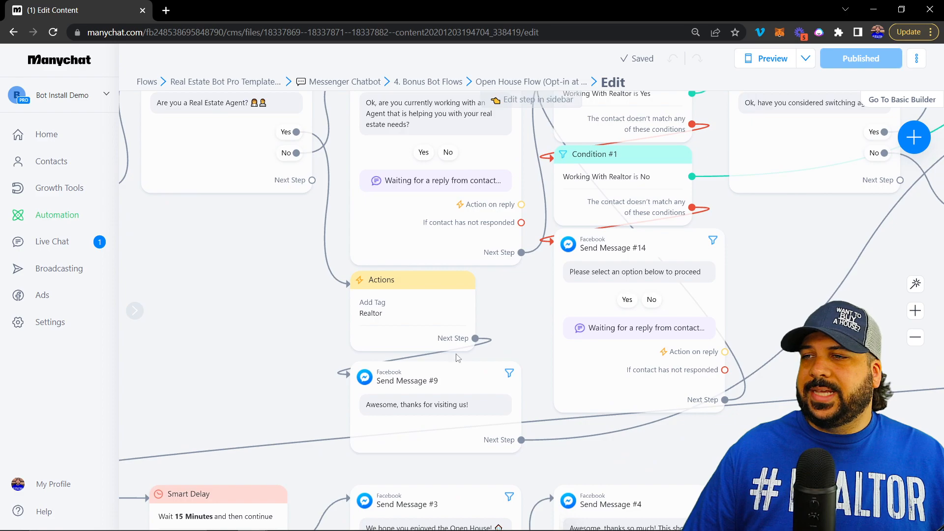
left_click(433, 303)
left_click(421, 377)
left_click_drag(811, 446, 442, 460)
left_click_drag(490, 343, 249, 406)
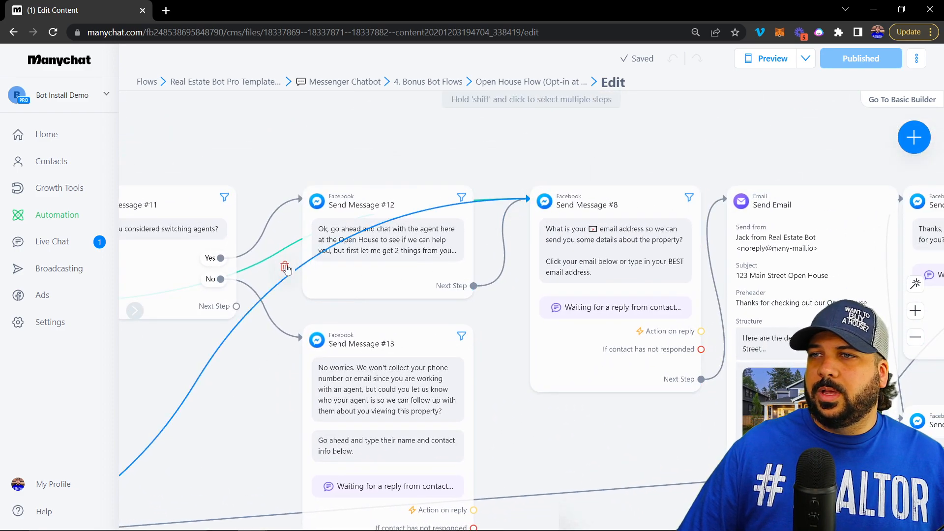
Open the user input of Send Message #10, review its reply type and Working With Realtor custom field, and close it.
left_click_drag(253, 389, 691, 308)
left_click_drag(552, 313, 719, 395)
left_click(364, 244)
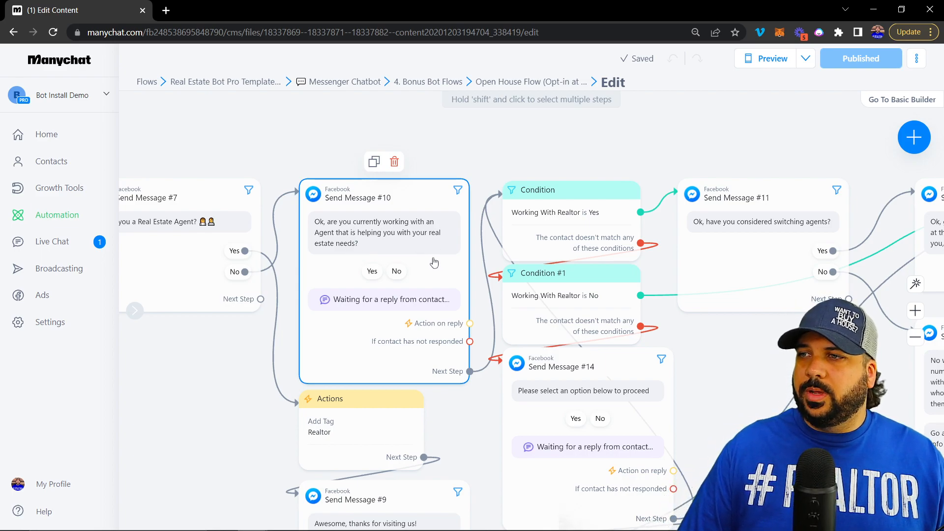
left_click(388, 236)
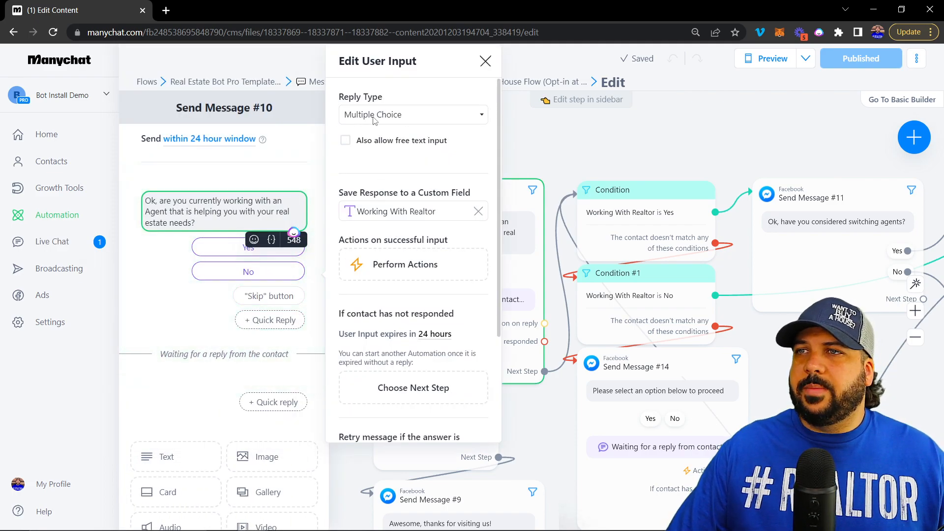
scroll(266, 413, "down", 4)
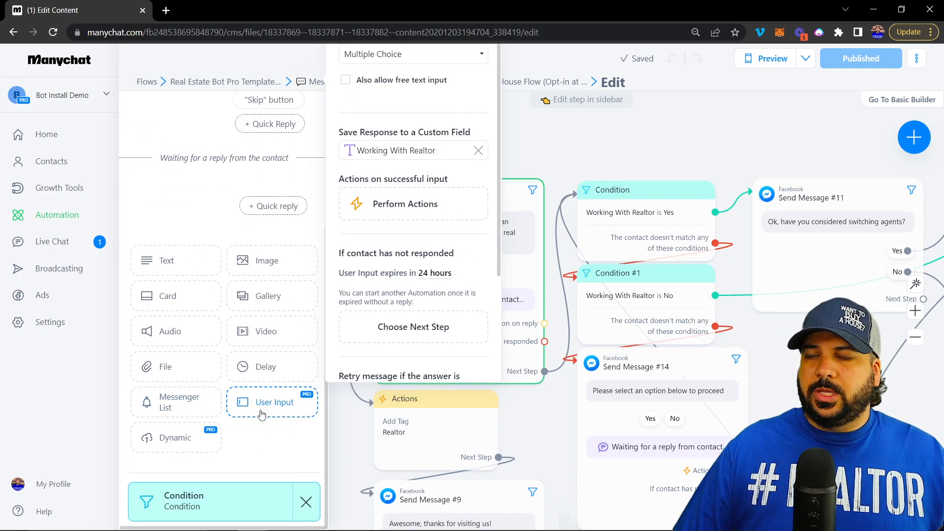
scroll(200, 193, "up", 4)
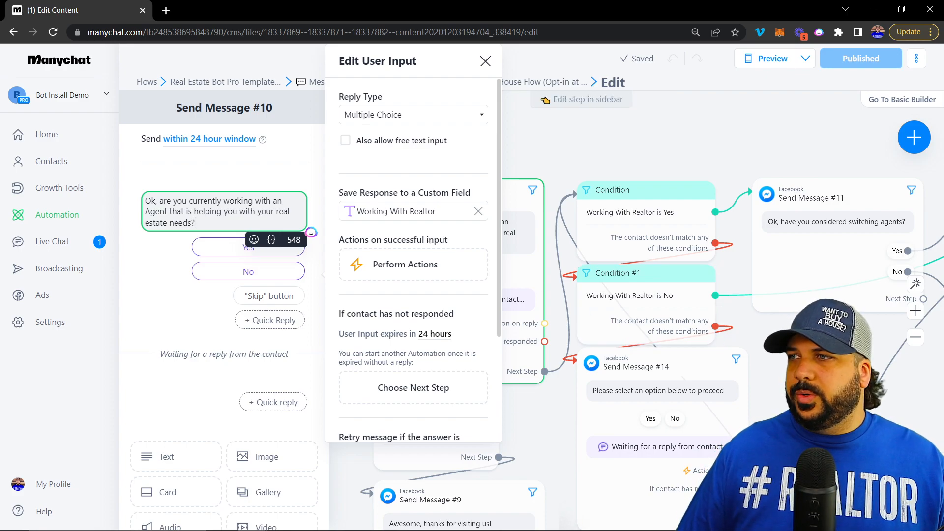
left_click(741, 328)
left_click_drag(810, 350, 737, 342)
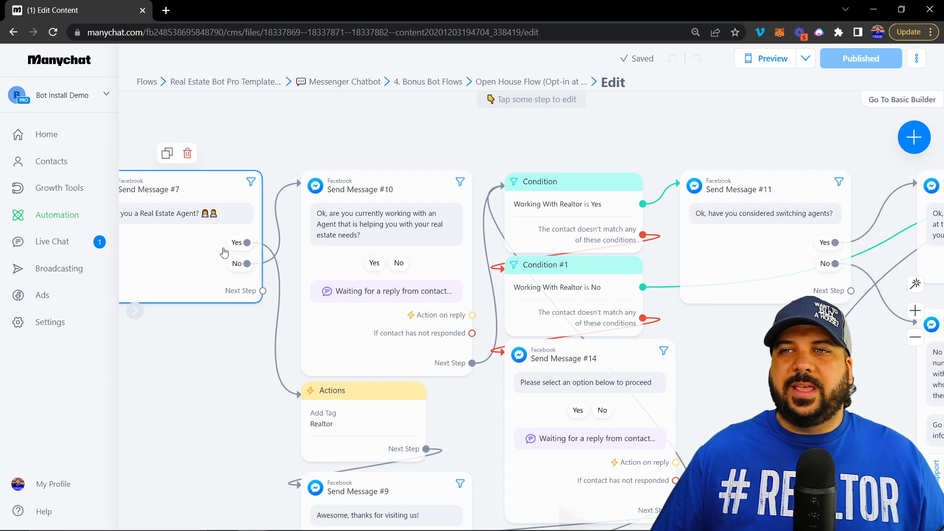
Reopen Send Message #10, check its available content blocks and the Condition set as its next step, and close it.
scroll(223, 253, "up", 5)
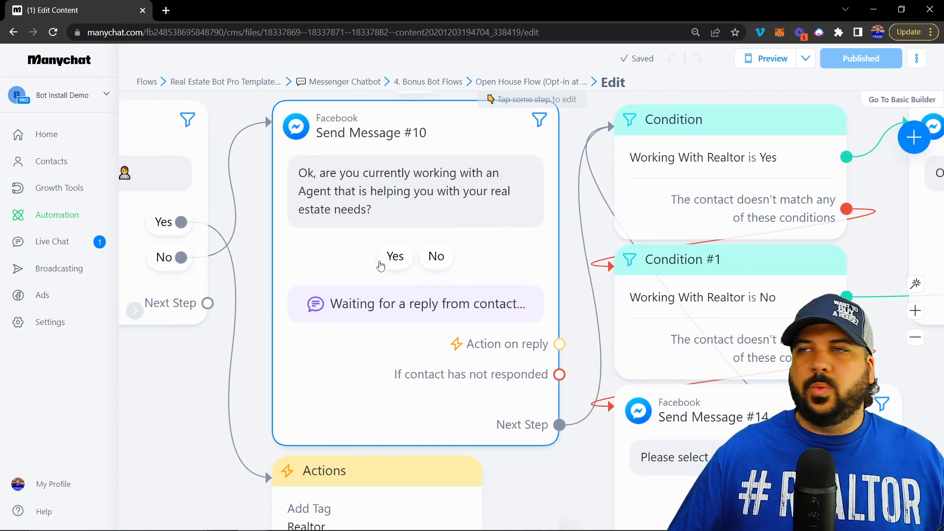
left_click(430, 204)
scroll(281, 411, "down", 5)
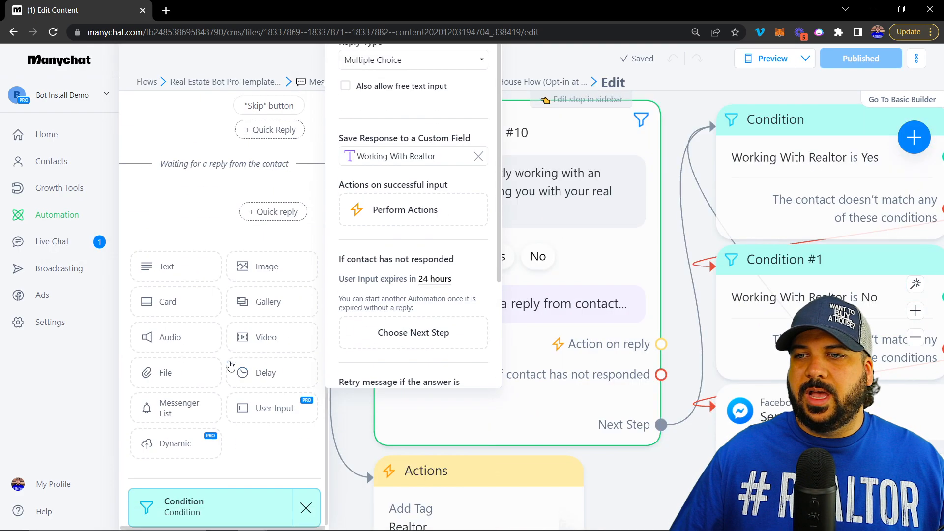
left_click(666, 494)
Open the Condition following Send Message #10 to inspect its Working With Realtor rule and the matching and non-matching next steps.
left_click_drag(666, 494, 484, 511)
scroll(484, 511, "down", 3)
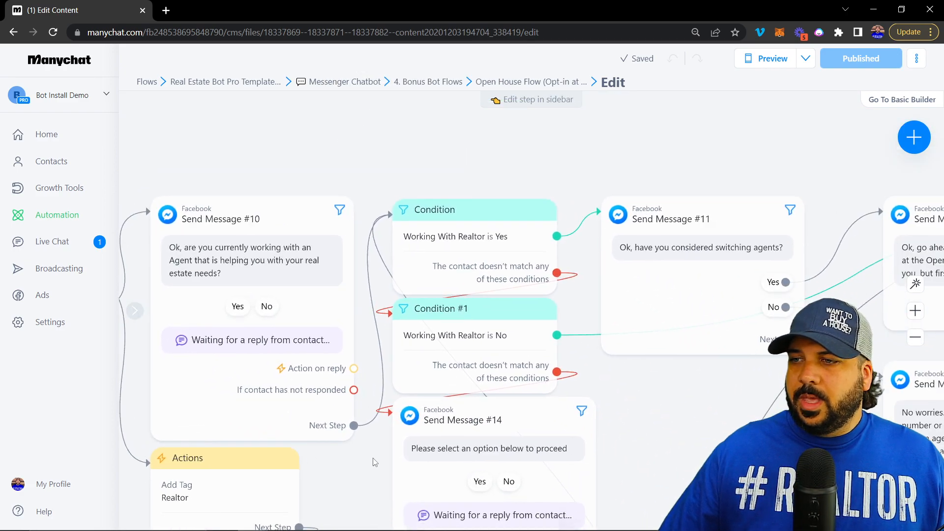
left_click(410, 283)
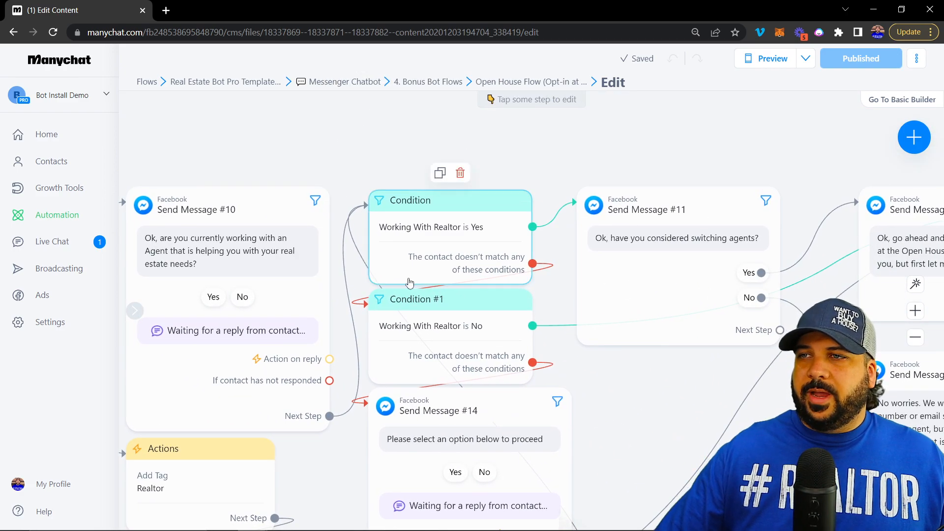
left_click(437, 232)
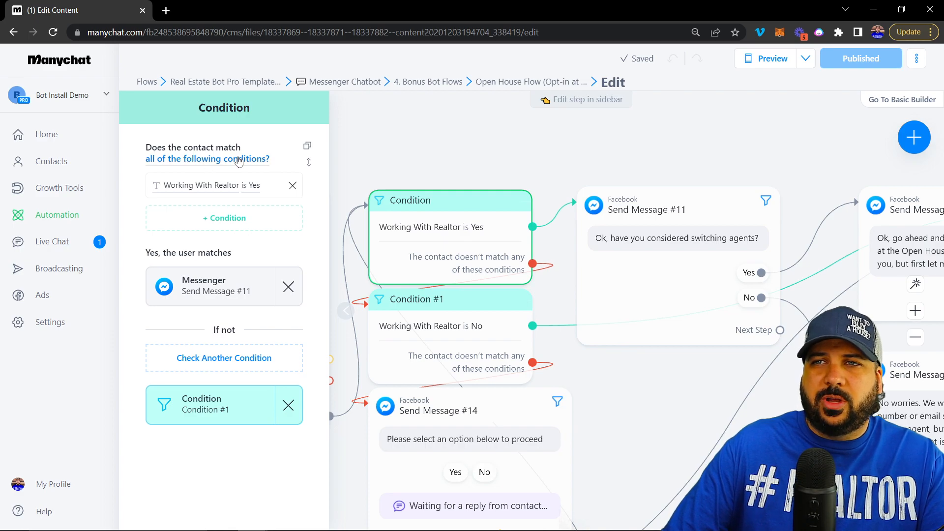
Inspect the Condition's Working With Realtor rule, including the available filter fields, comparison operators and match value, leaving it unchanged.
left_click(216, 191)
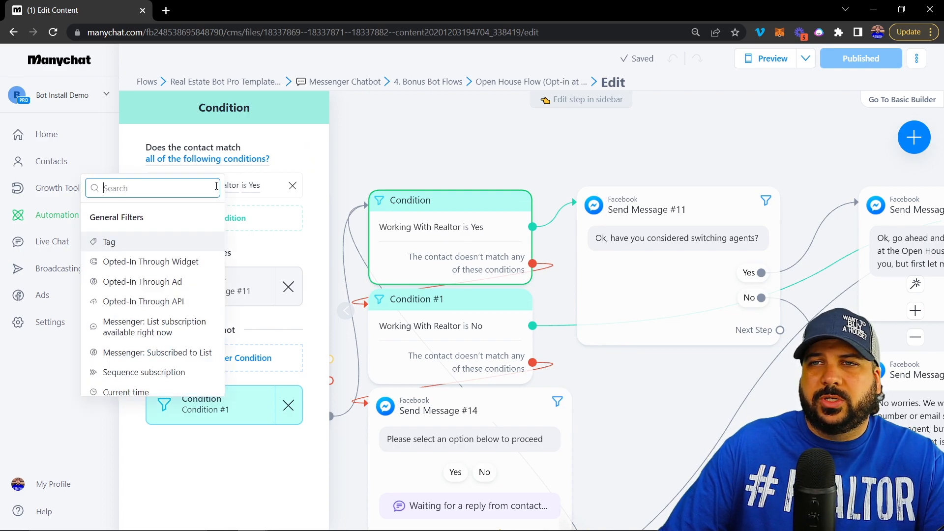
left_click(259, 190)
left_click(255, 187)
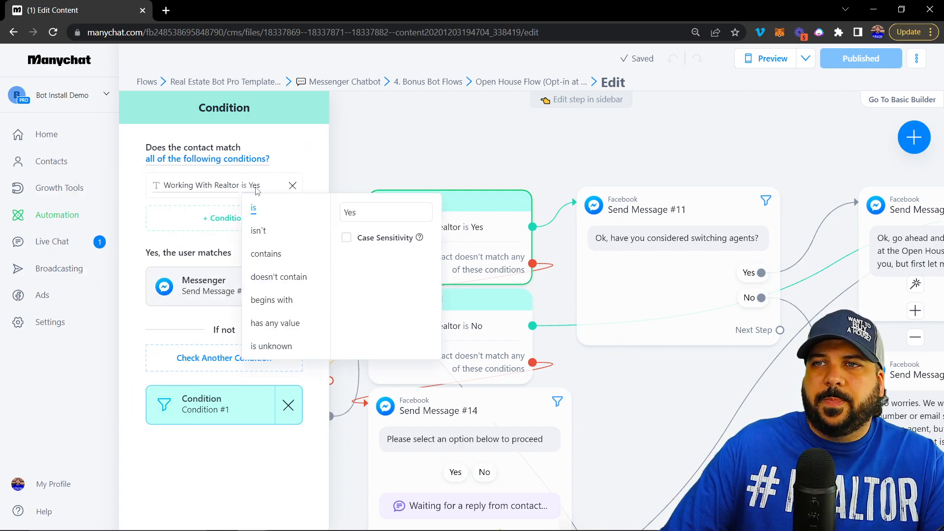
left_click(403, 152)
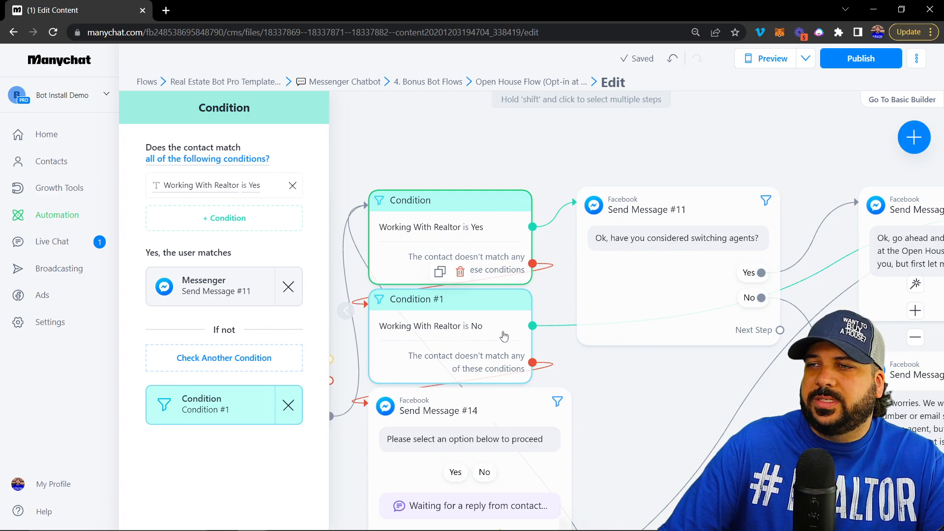
Trace Condition #1's matching branch to Send Message #8 and its non-matching branch to Send Message #14.
left_click_drag(801, 439, 661, 470)
left_click_drag(689, 430, 336, 432)
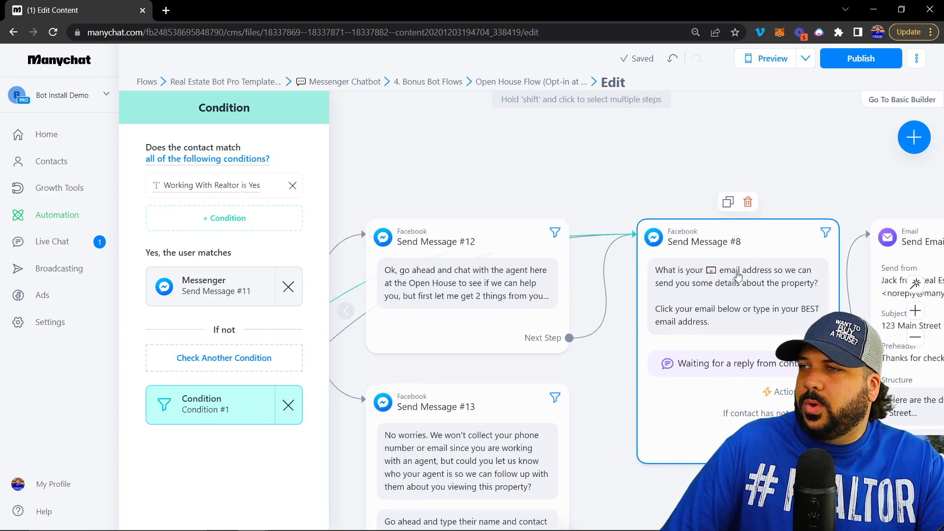
left_click_drag(484, 181, 815, 176)
left_click_drag(516, 401, 742, 284)
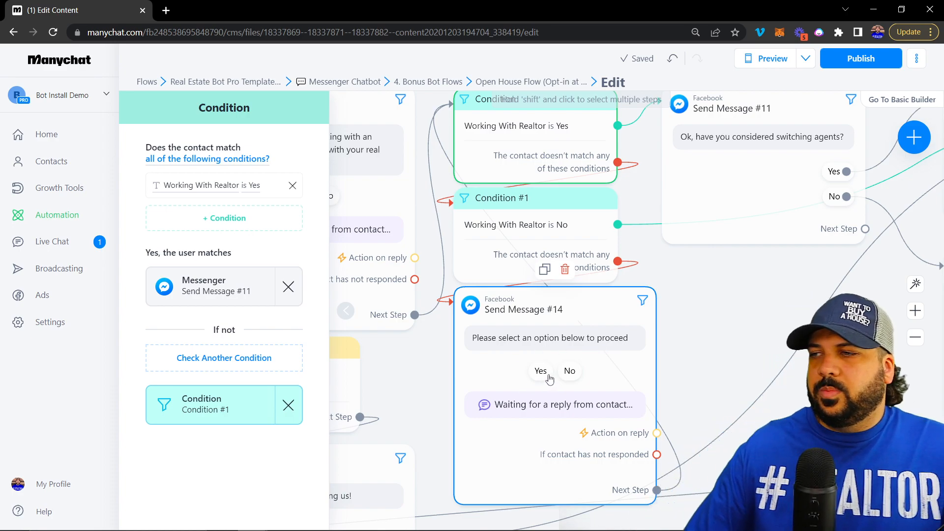
Review the switching-agents question in Send Message #11 and follow its Yes and No replies to Send Message #12 and Send Message #13.
left_click_drag(765, 312, 430, 392)
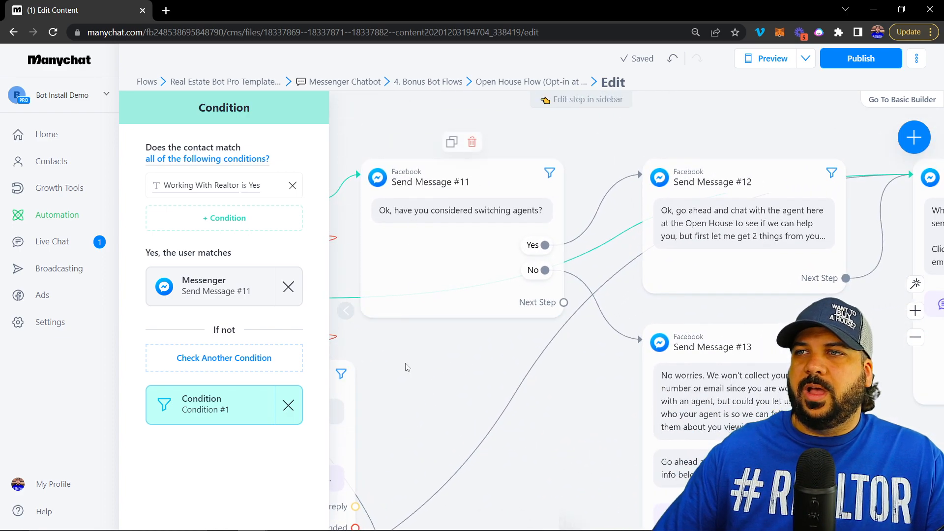
mouse_move(431, 230)
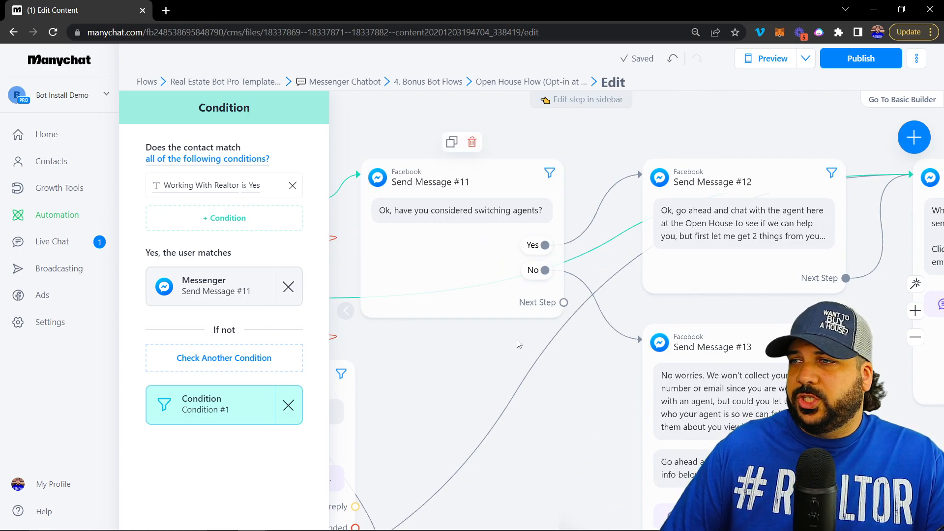
left_click_drag(502, 351, 414, 369)
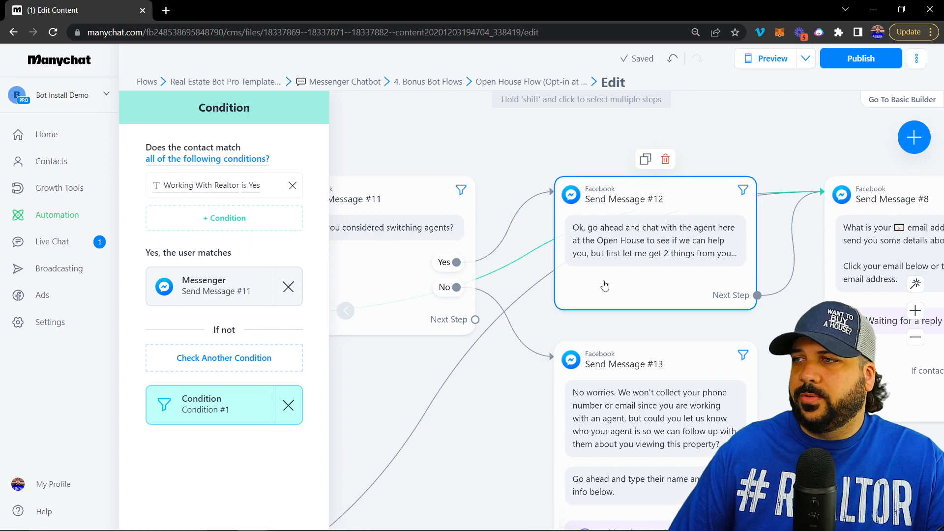
left_click_drag(512, 380, 397, 244)
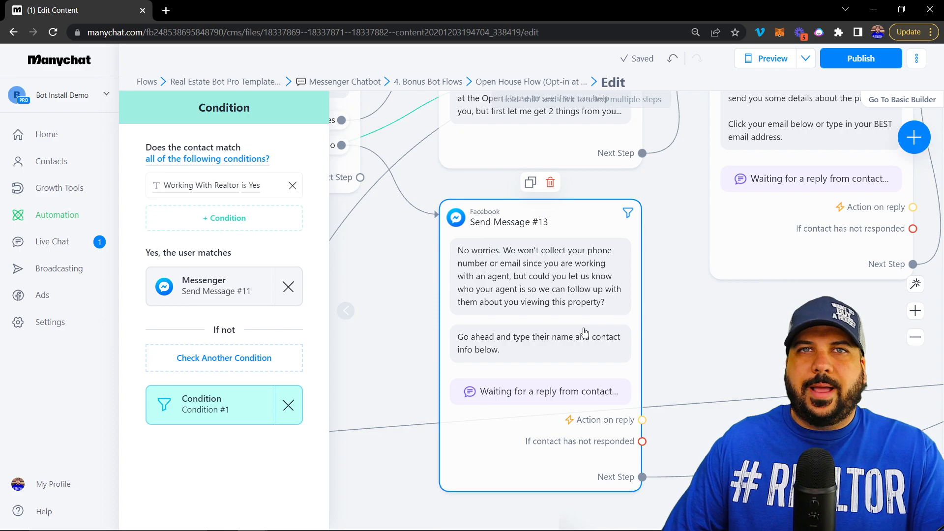
Follow the path from Send Message #13 to the closing text in Send Message #2, and return to Send Message #8.
scroll(491, 366, "down", 3)
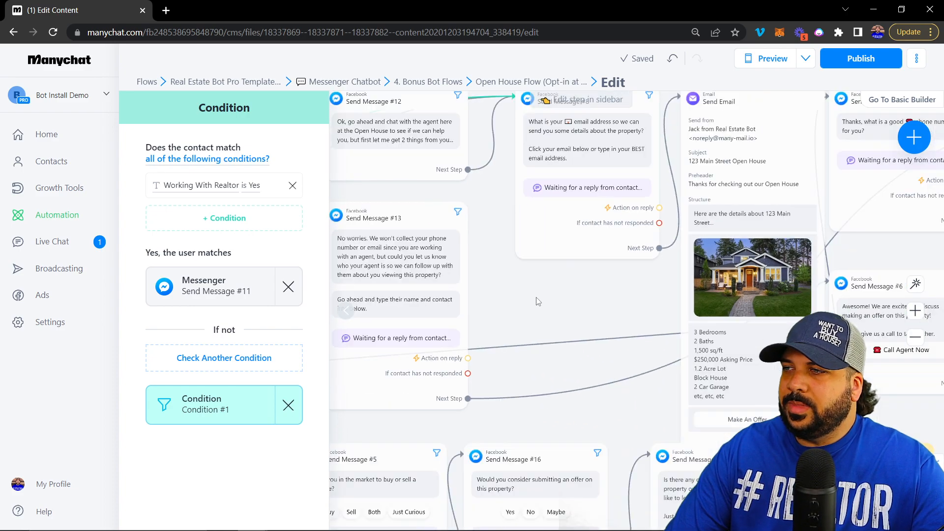
left_click_drag(615, 309, 294, 375)
left_click_drag(768, 308, 523, 334)
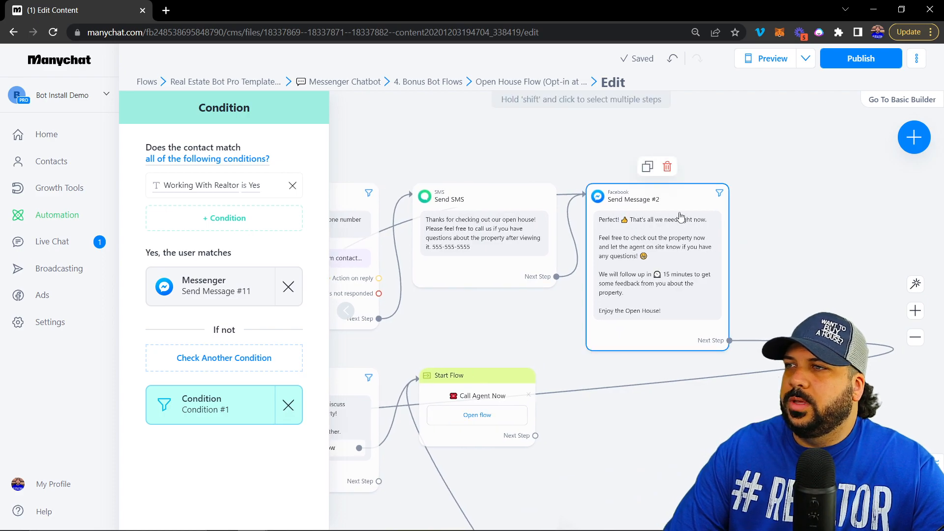
scroll(639, 223, "up", 3)
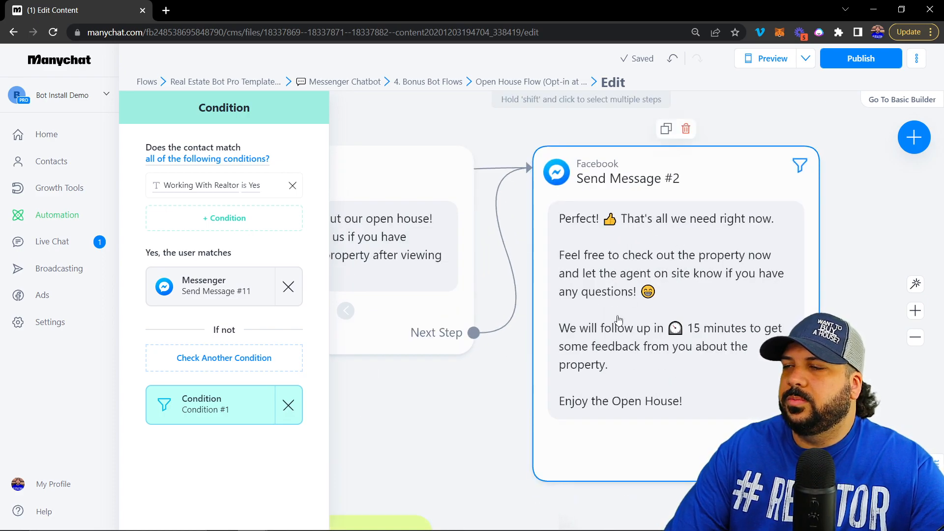
scroll(615, 321, "down", 3)
left_click_drag(536, 376, 937, 345)
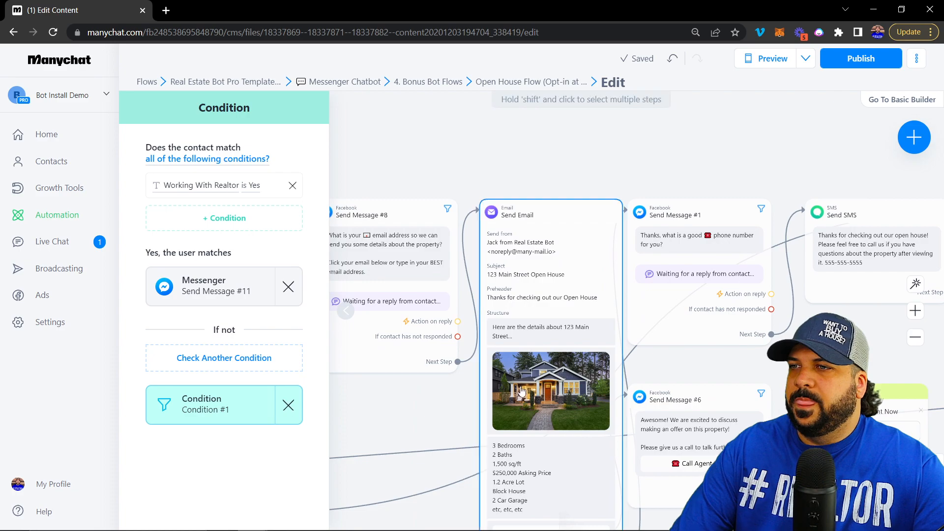
left_click_drag(503, 393, 598, 359)
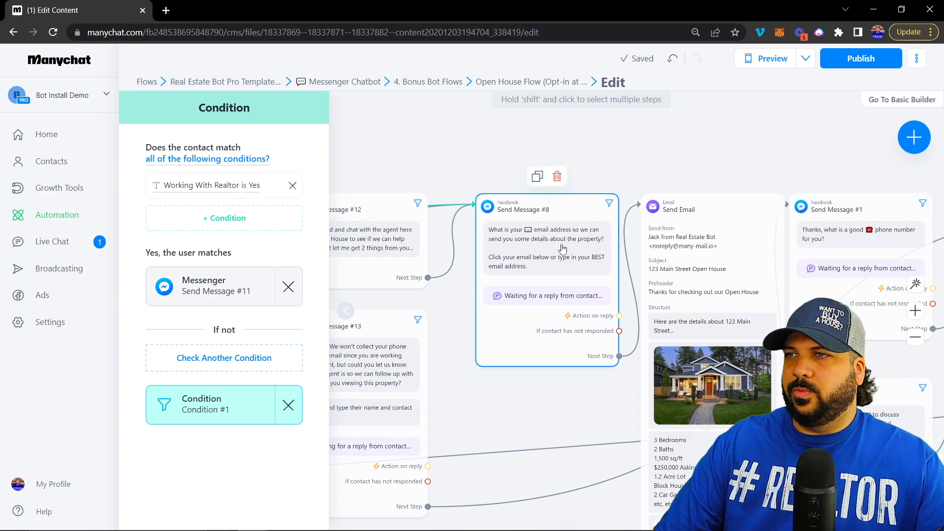
Retrace the branches from Send Message #11 through Send Message #12 to the email request in Send Message #8.
scroll(480, 430, "down", 5)
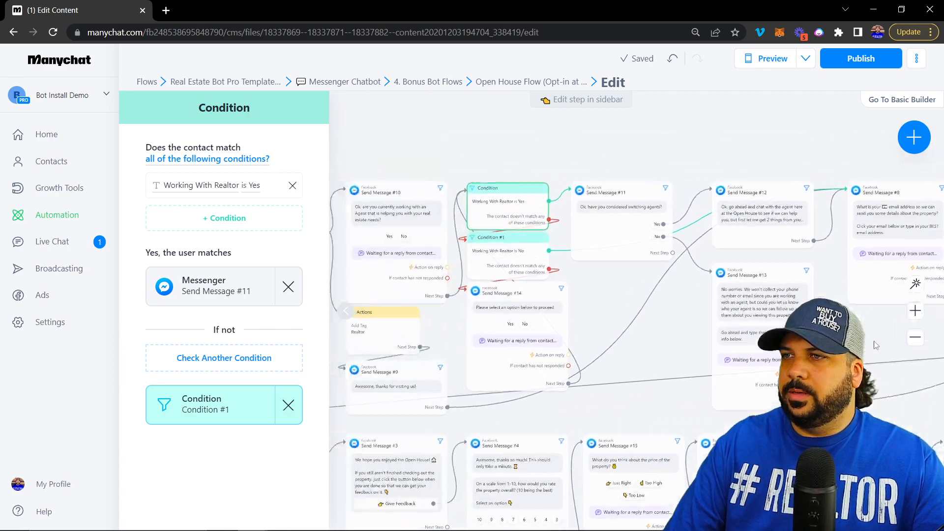
scroll(601, 440, "up", 5)
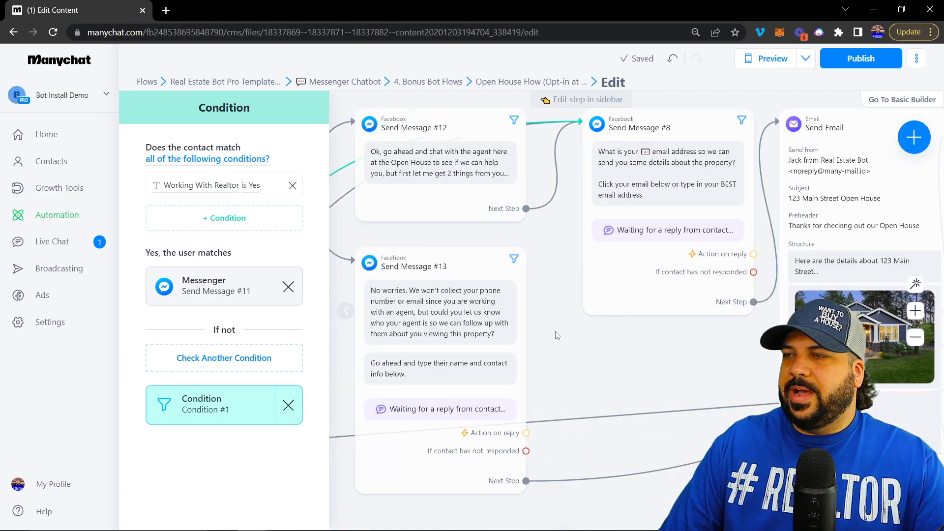
left_click_drag(600, 437, 662, 470)
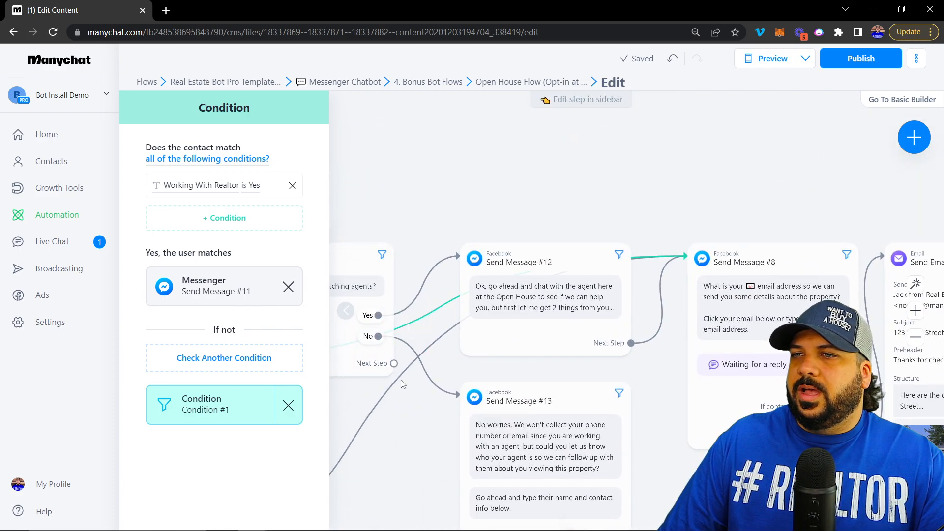
left_click_drag(429, 409, 516, 393)
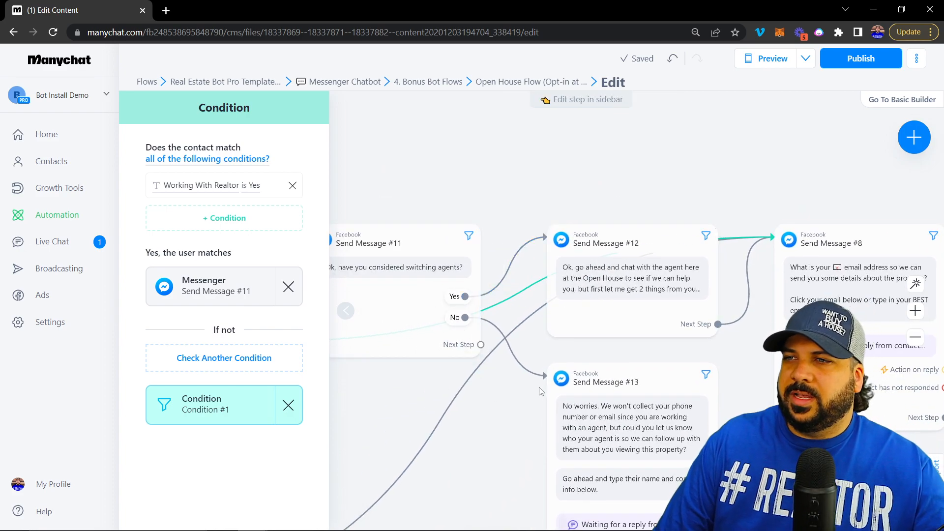
left_click_drag(752, 185, 459, 159)
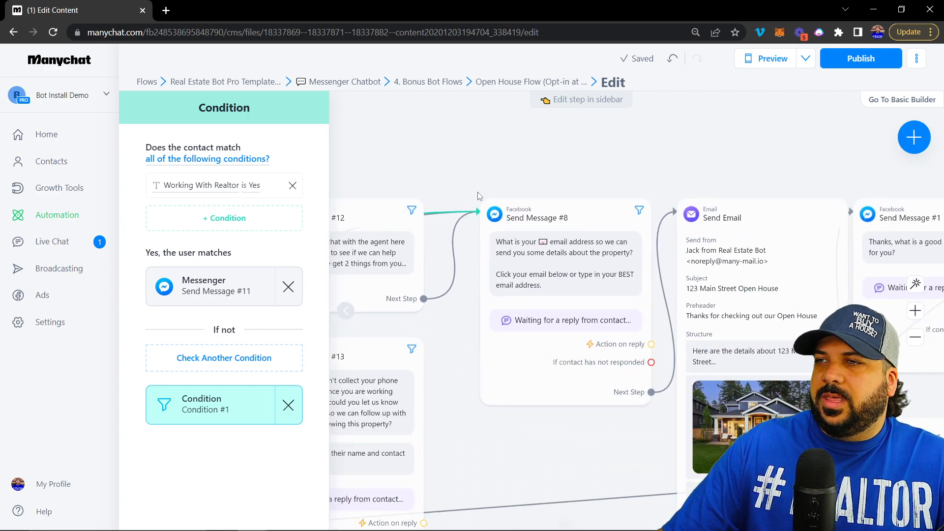
Open the user input of Send Message #8, review its reply type, and enable Set Email Opt-In.
left_click(584, 259)
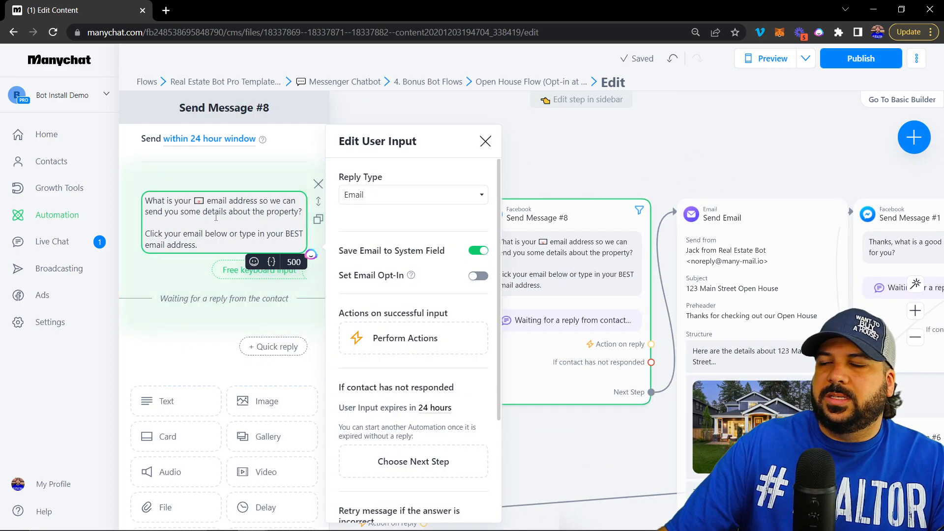
scroll(209, 275, "down", 3)
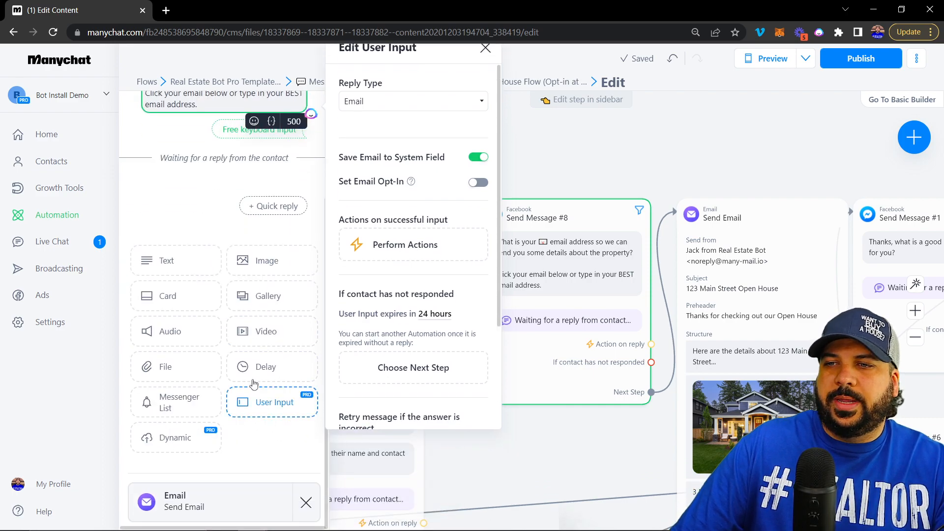
scroll(254, 225, "up", 3)
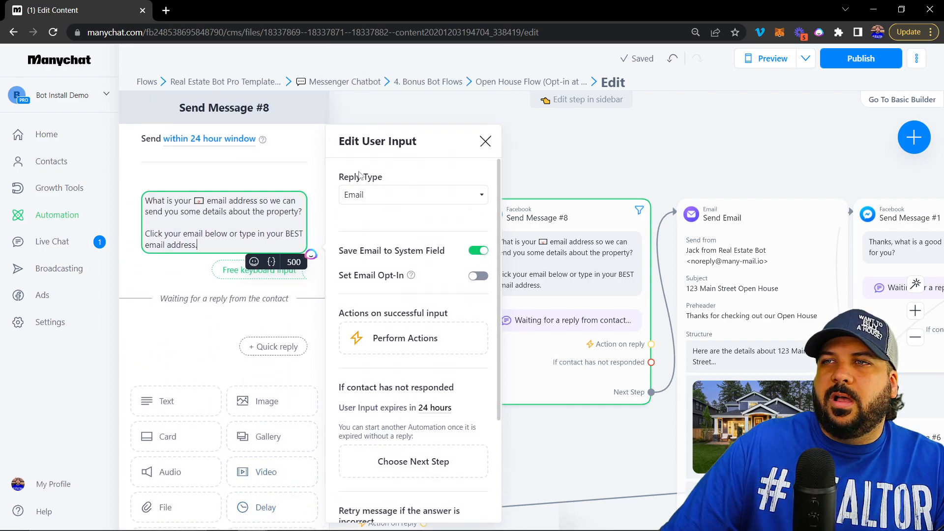
left_click(377, 196)
left_click(434, 185)
left_click(481, 277)
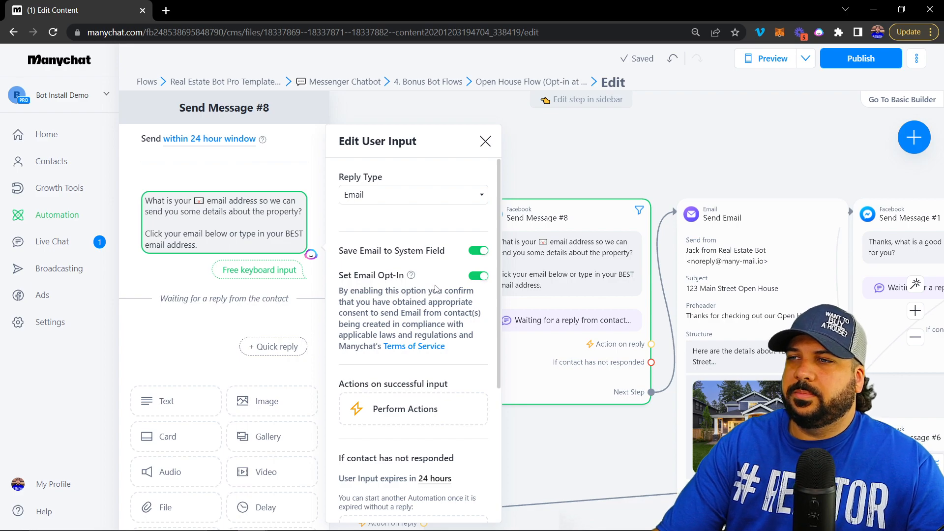
Open the Send Email step, check the Email content option for new steps, and review the email's design before closing it.
left_click(750, 219)
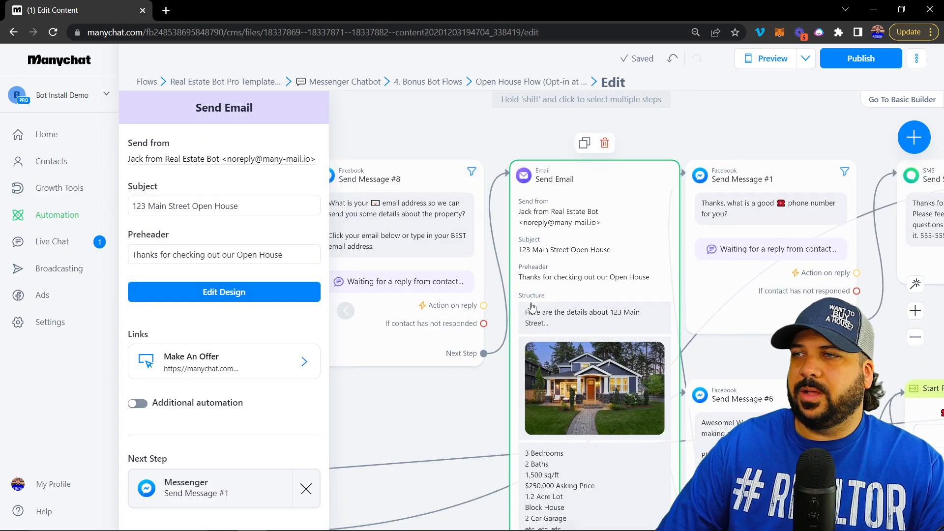
left_click(911, 139)
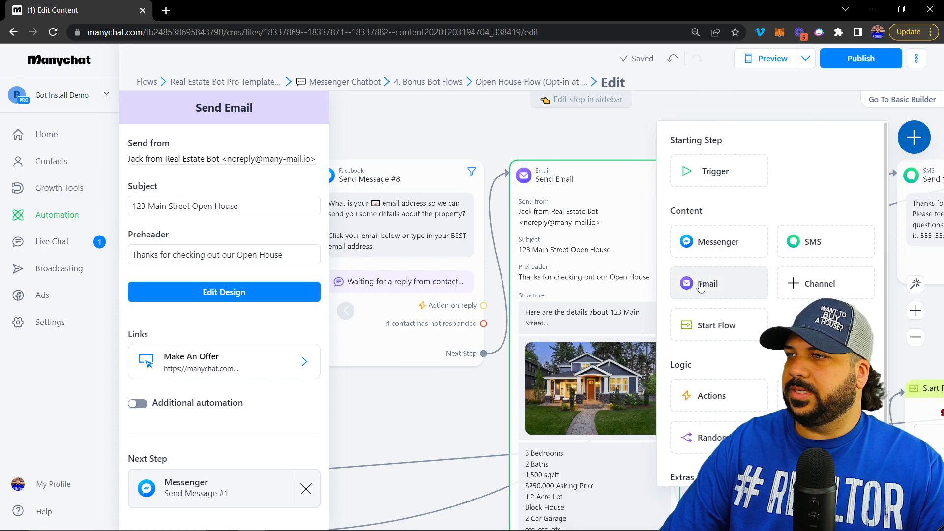
left_click(574, 225)
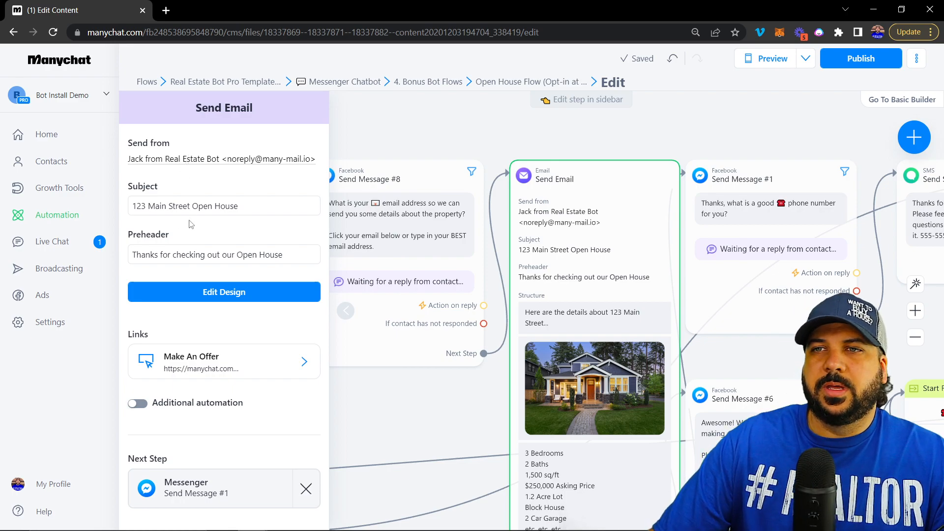
left_click(246, 296)
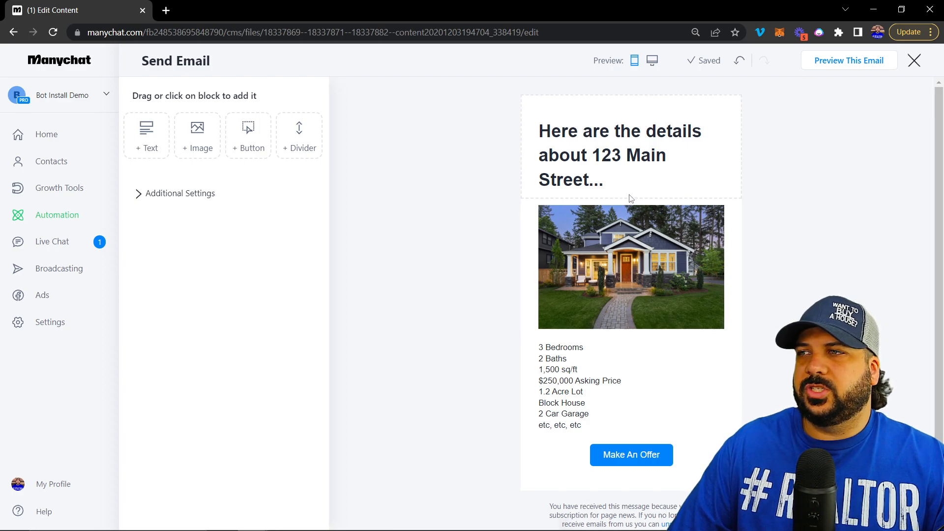
left_click(915, 61)
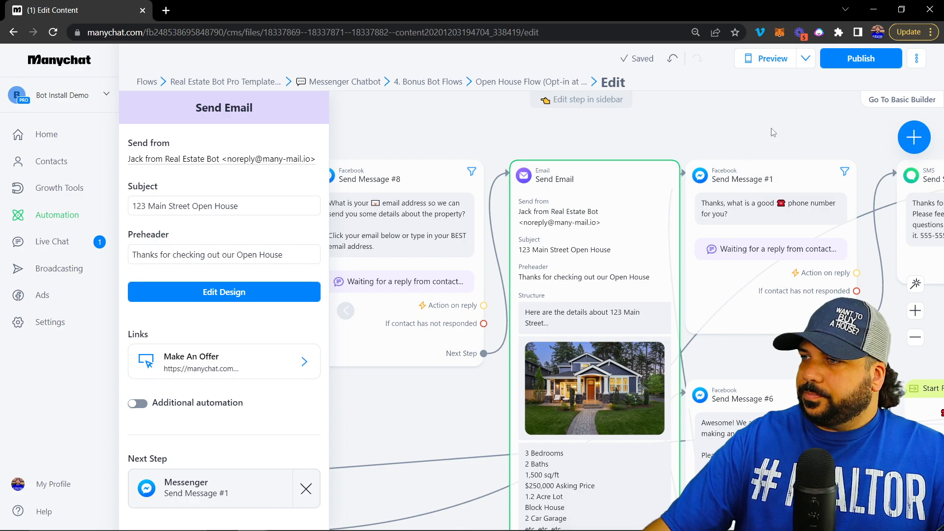
Open the phone number user input of Send Message #1 and enable Set SMS Opt-In.
scroll(717, 219, "down", 1)
left_click_drag(696, 528, 538, 495)
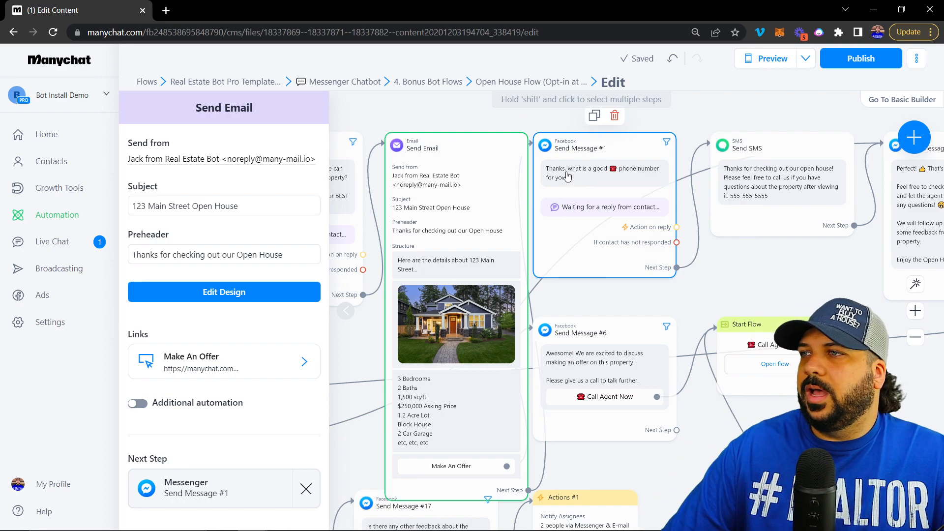
left_click(627, 172)
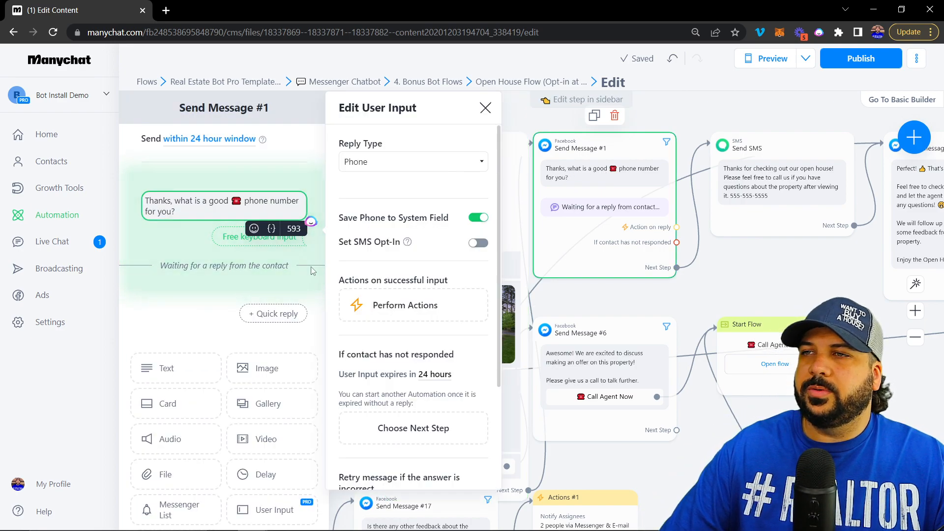
scroll(235, 333, "down", 1)
scroll(235, 333, "down", 2)
scroll(218, 237, "up", 3)
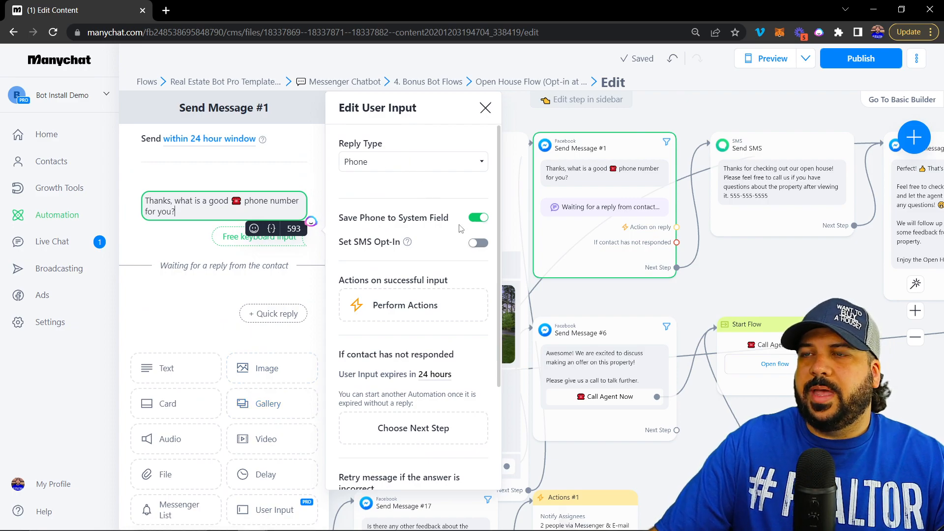
left_click(479, 242)
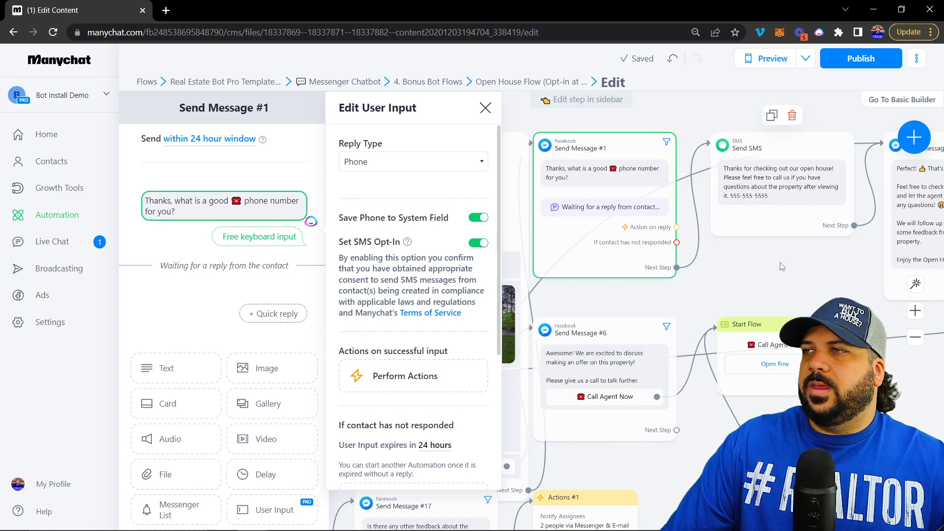
Close the message settings, examine the Send SMS step, and check the SMS content option for new steps.
left_click_drag(779, 262, 683, 276)
left_click(683, 280)
left_click(652, 177)
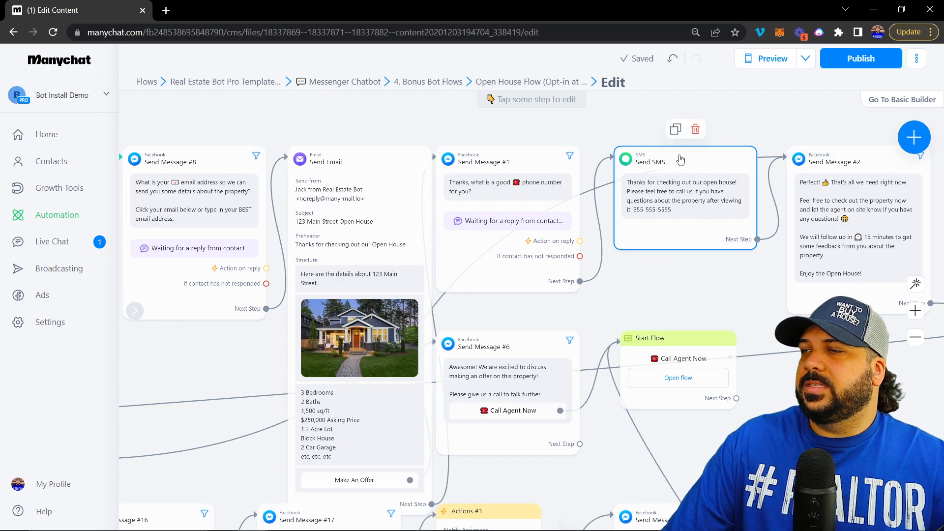
left_click(923, 138)
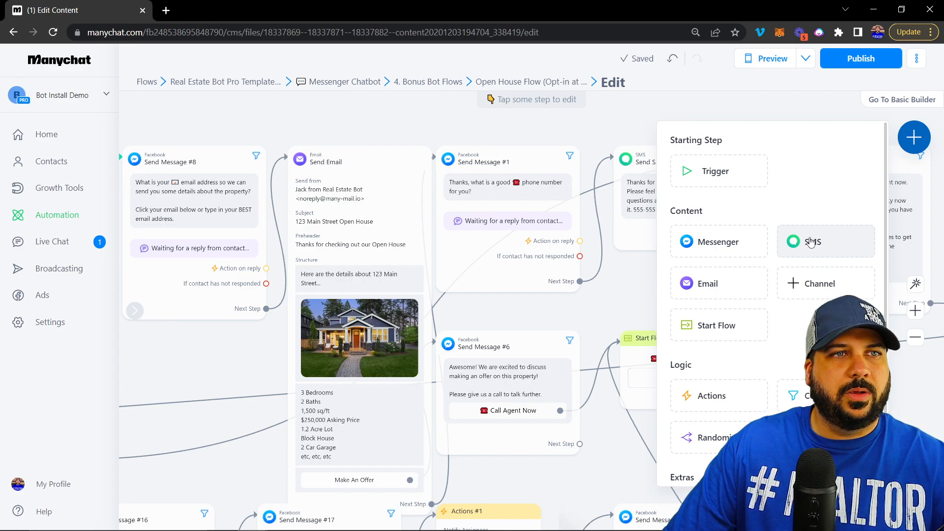
left_click(661, 194)
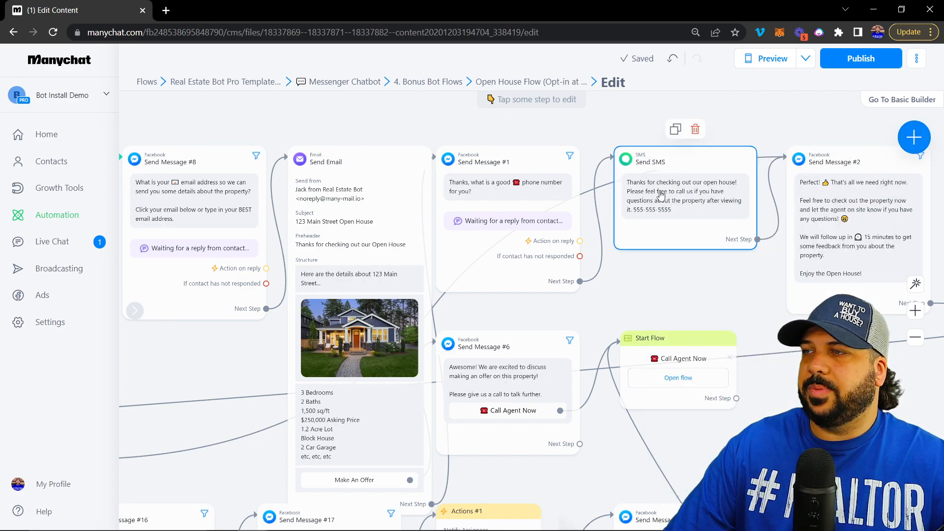
Open the Send SMS step to review its text, follow the flow on past Send Message #2, and close the step settings.
left_click(655, 194)
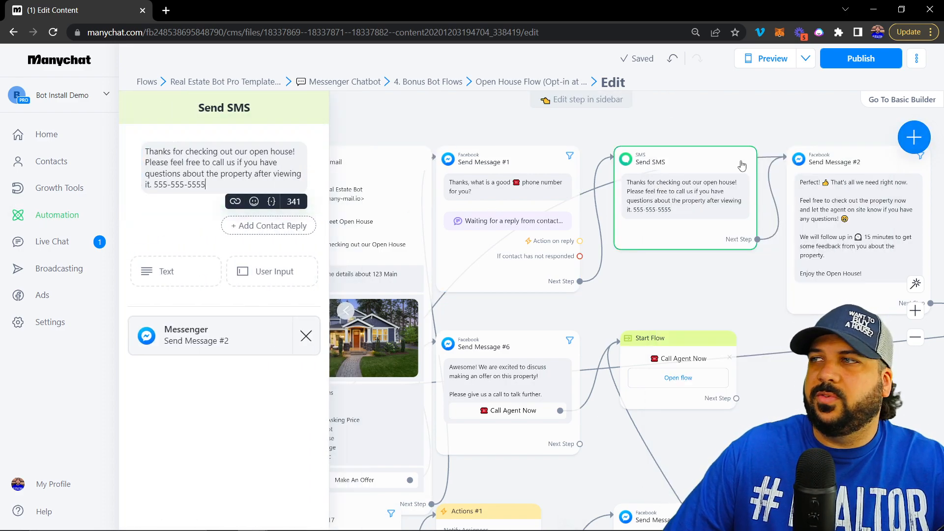
left_click_drag(845, 102, 598, 101)
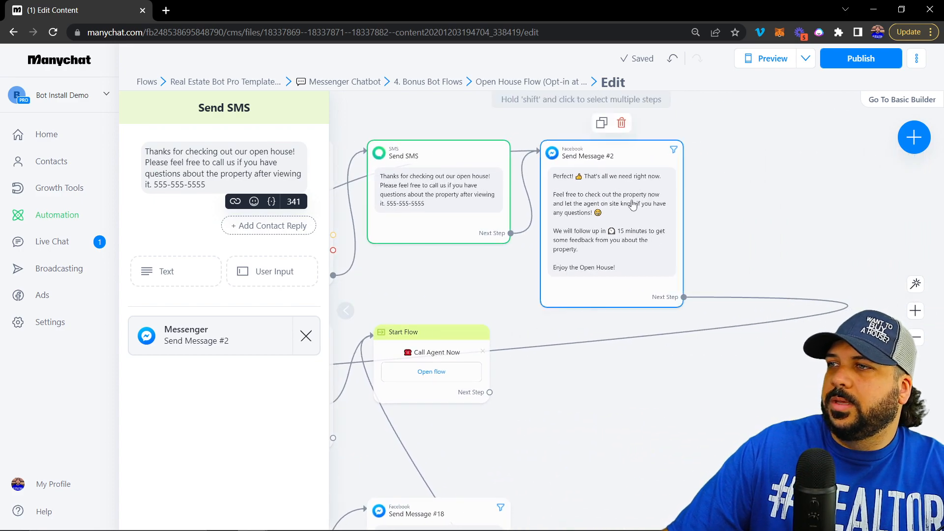
scroll(632, 201, "down", 3)
left_click_drag(579, 366, 899, 321)
left_click_drag(508, 265, 857, 246)
left_click_drag(432, 318, 864, 293)
left_click_drag(645, 375, 497, 272)
left_click(346, 311)
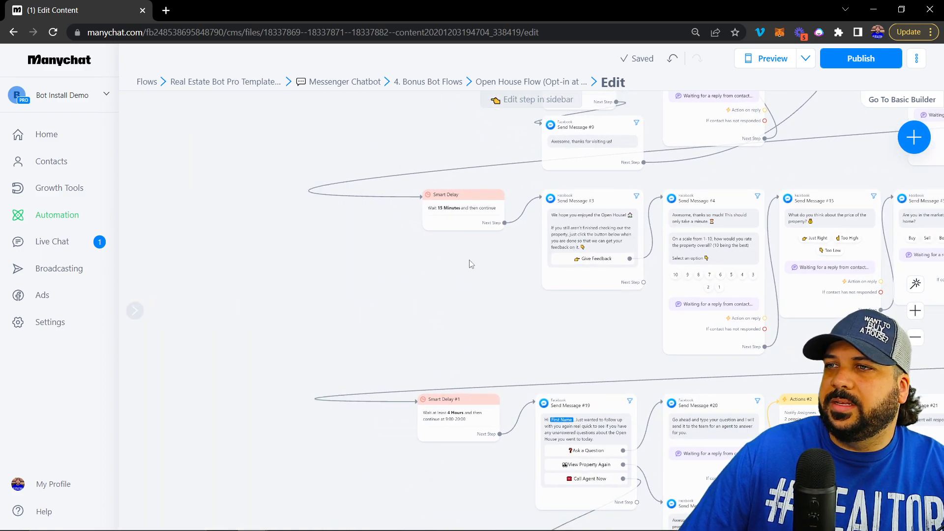
Examine the Smart Delay before Send Message #3, check the Smart Delay option for new steps, and open the delay's settings.
left_click_drag(439, 246, 427, 312)
scroll(427, 312, "up", 5)
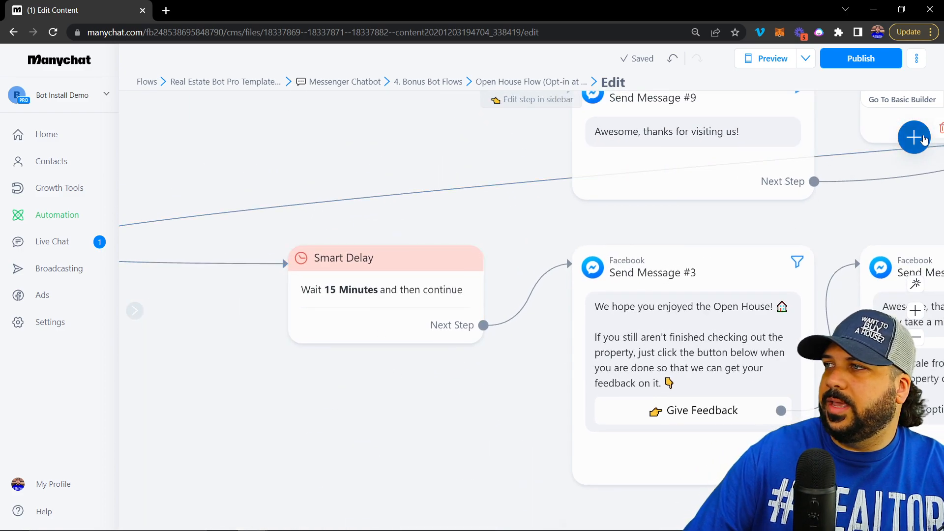
left_click(914, 138)
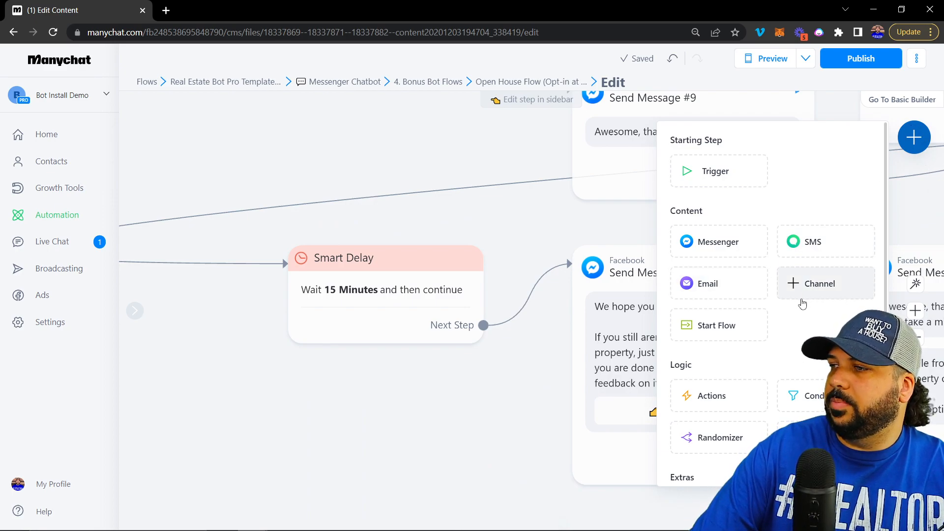
scroll(800, 305, "down", 1)
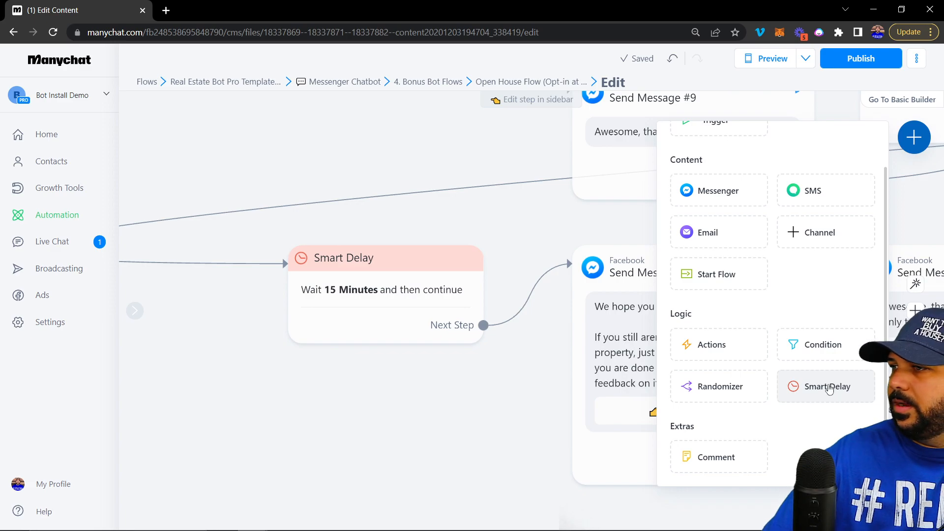
left_click(369, 308)
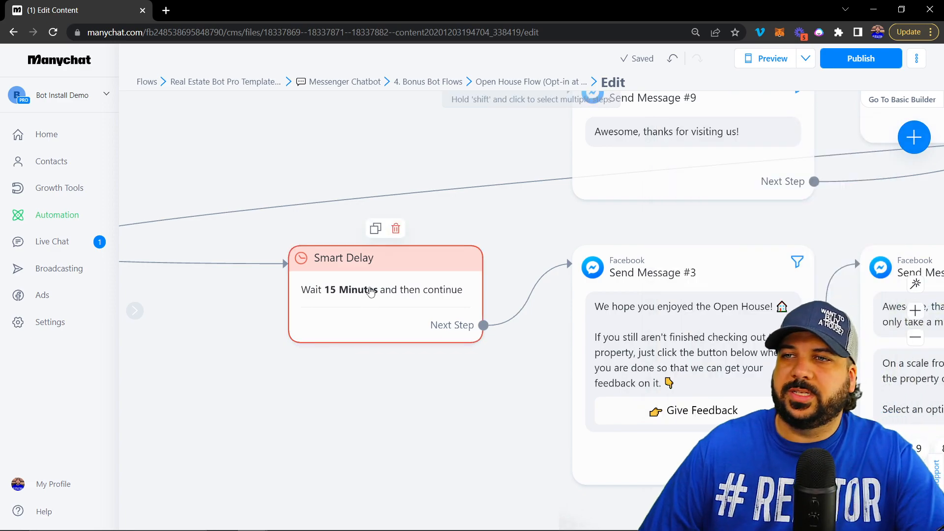
left_click(369, 305)
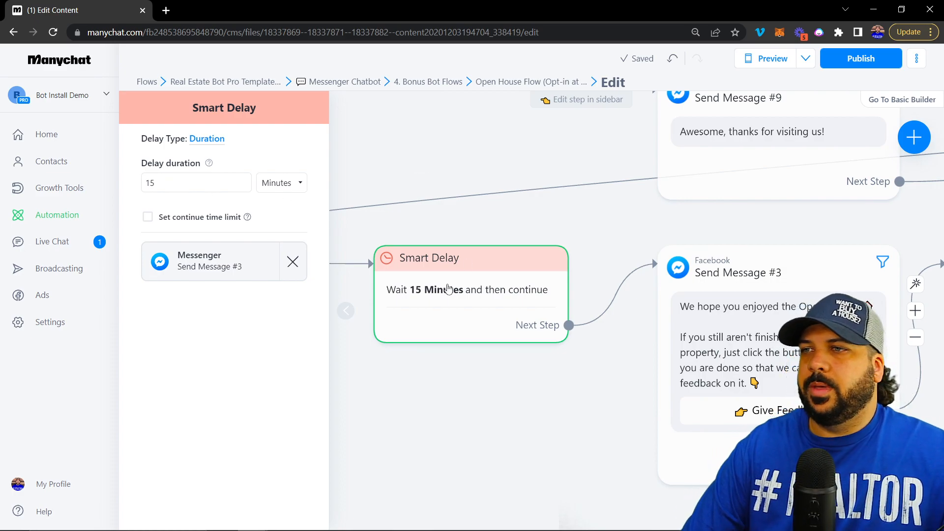
Open Send Message #3 and review its text and Give Feedback button.
scroll(458, 277, "down", 3)
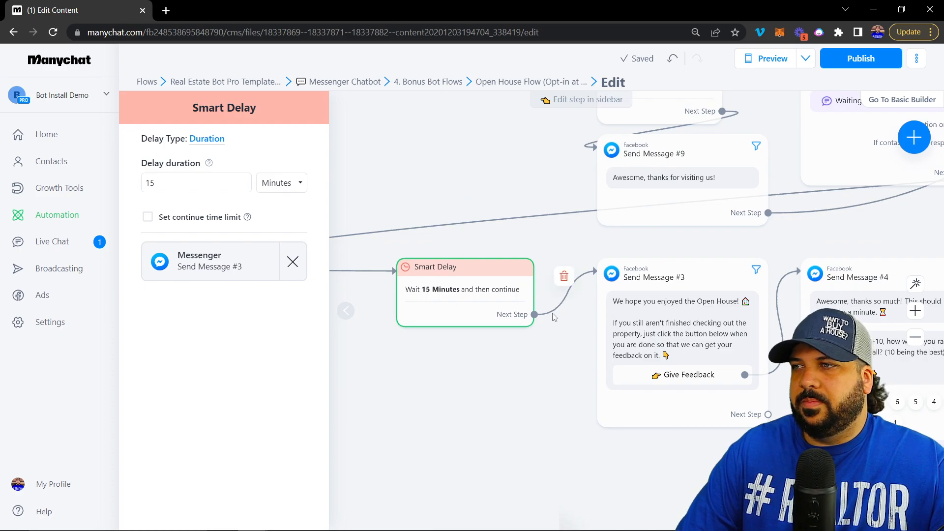
left_click_drag(693, 249, 517, 227)
left_click(472, 281)
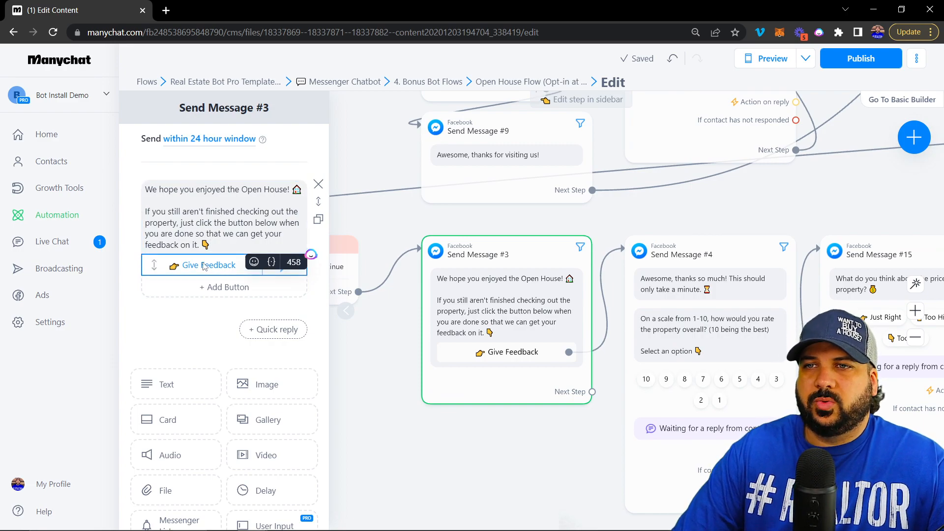
Open Send Message #4 and show the user input settings of its 1-10 property rating question.
left_click_drag(566, 446, 395, 379)
left_click(559, 270)
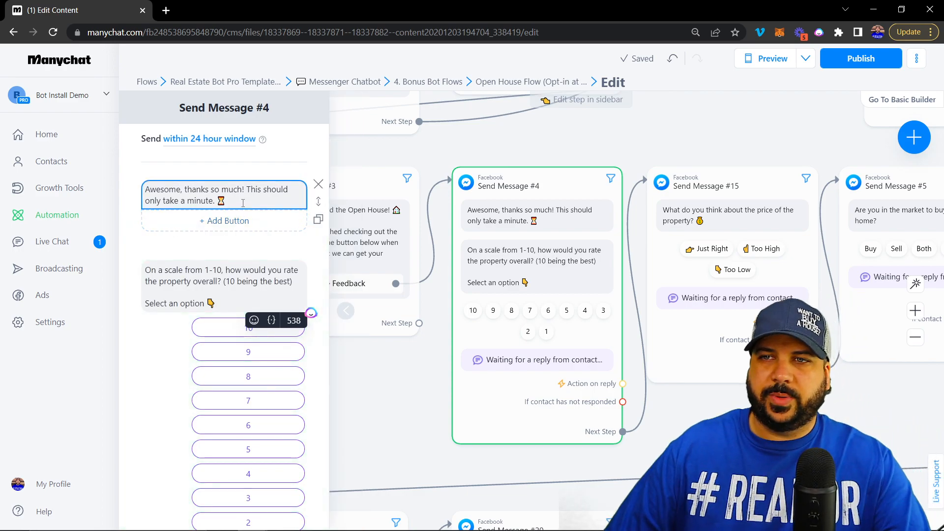
scroll(241, 206, "down", 3)
scroll(242, 203, "down", 1)
scroll(242, 203, "up", 1)
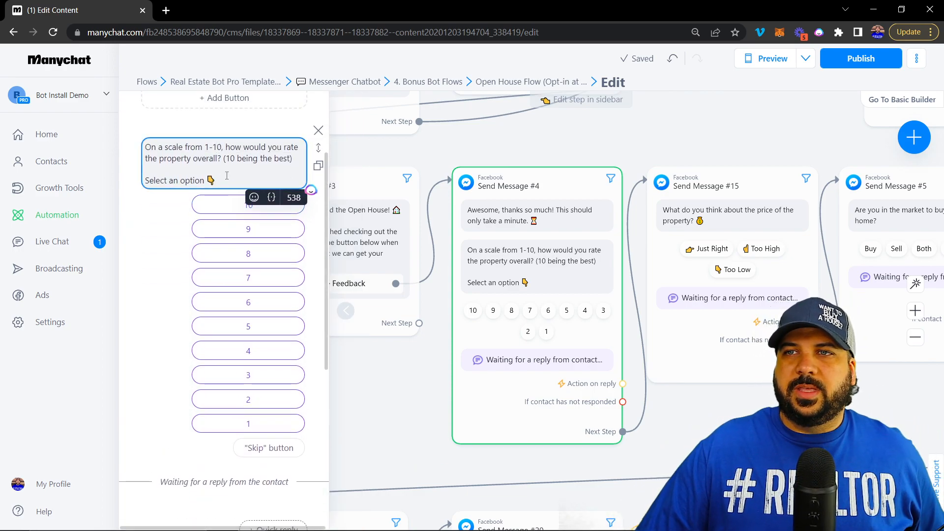
left_click(177, 232)
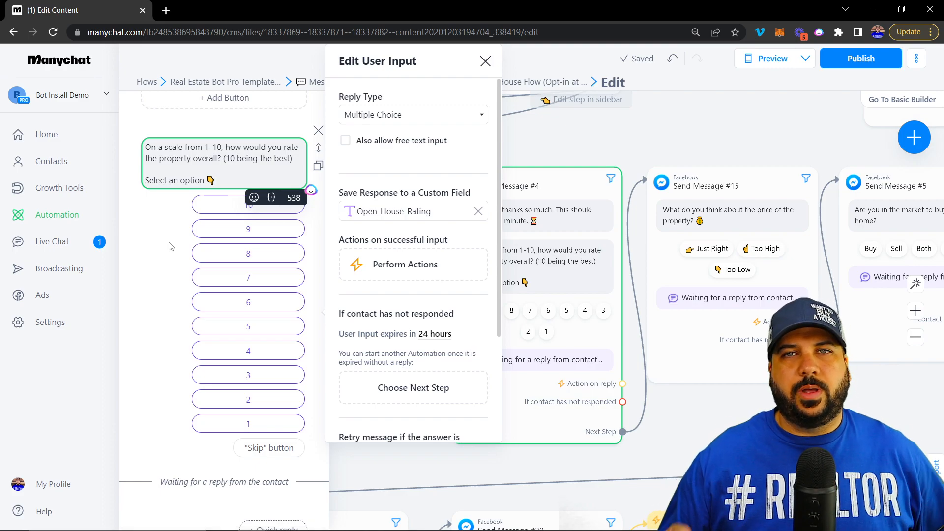
Check the User Input content option for Send Message #4 and review the reply types available for the rating question.
scroll(171, 245, "down", 6)
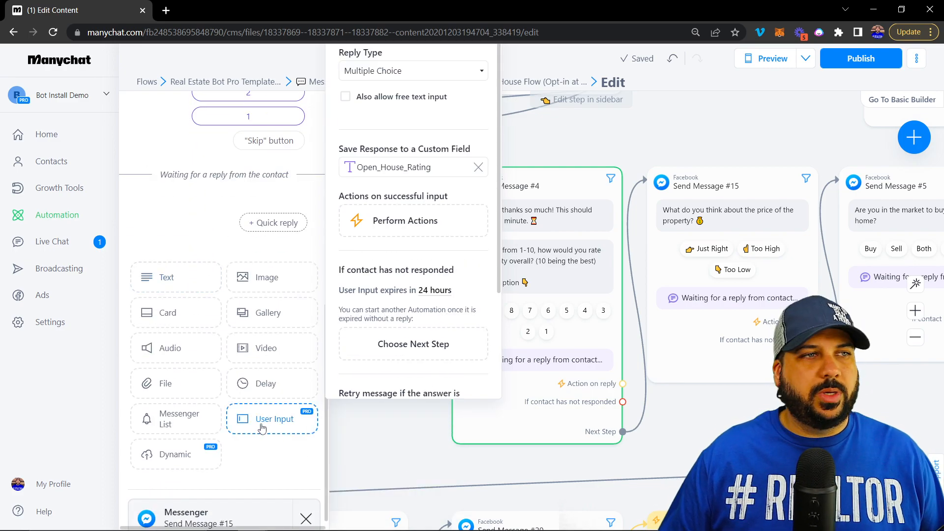
scroll(171, 244, "up", 5)
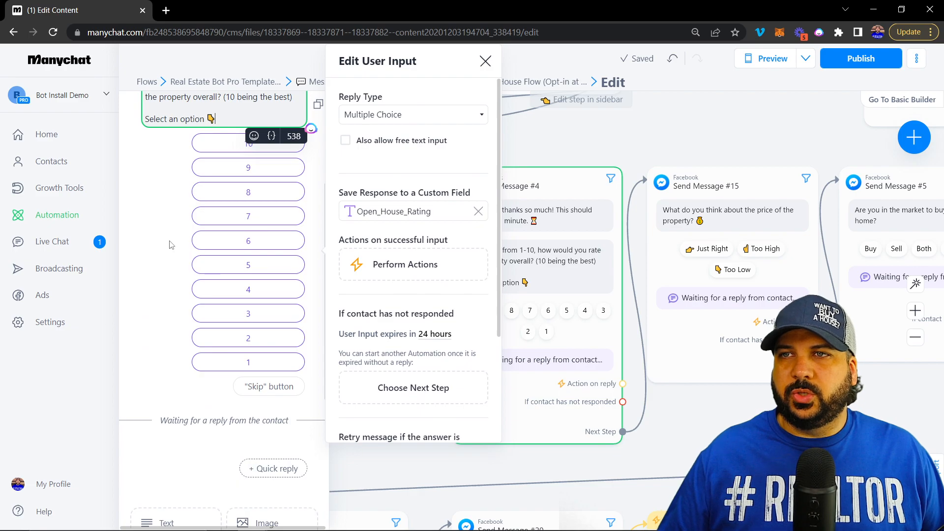
scroll(170, 245, "up", 1)
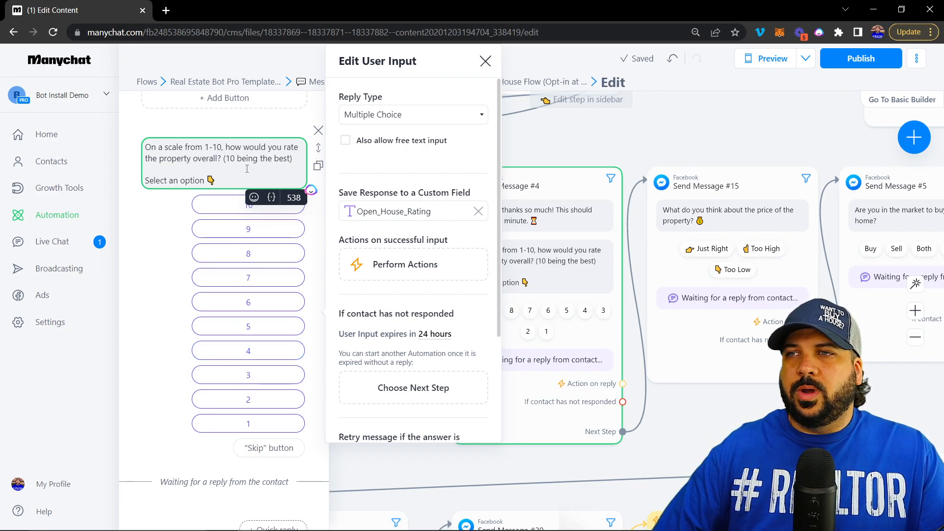
left_click(395, 120)
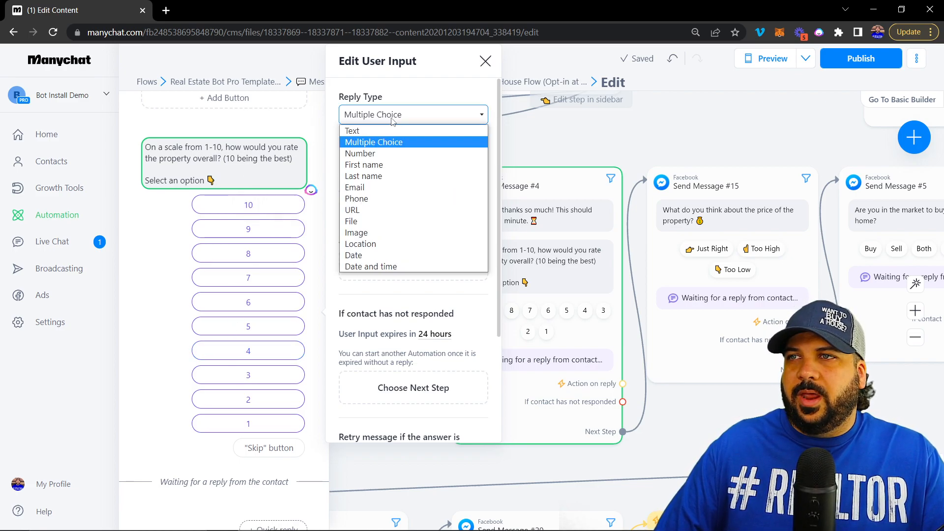
left_click(428, 87)
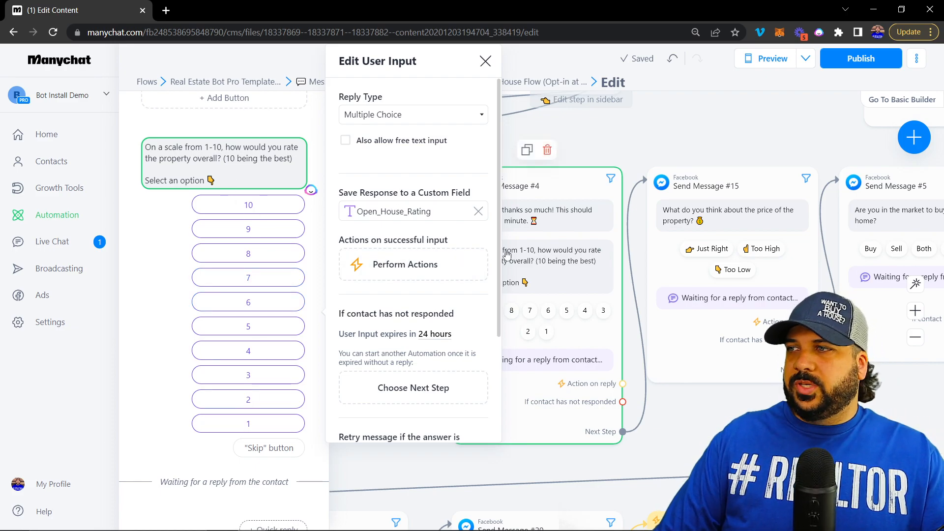
Open Send Message #15 and review the user input settings of its property price question.
left_click(729, 353)
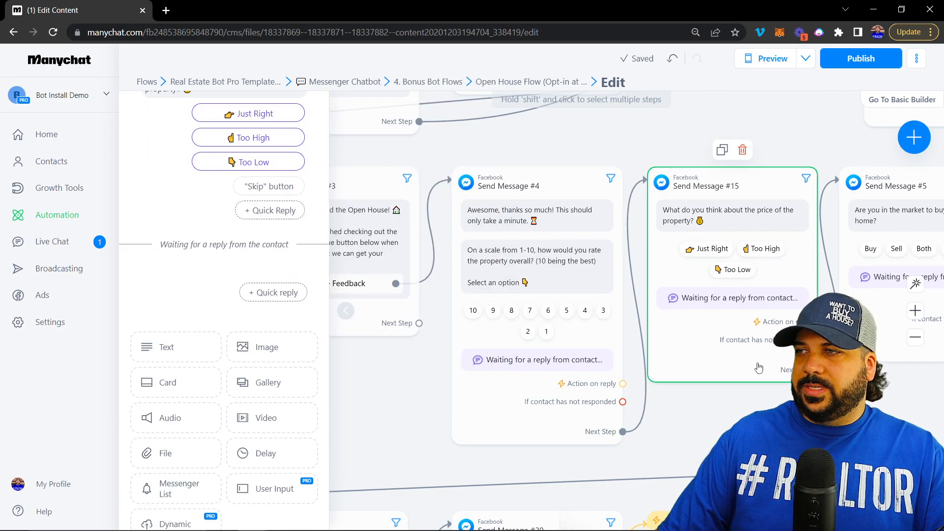
scroll(257, 359, "up", 3)
scroll(260, 353, "down", 4)
scroll(243, 320, "up", 1)
scroll(243, 314, "up", 4)
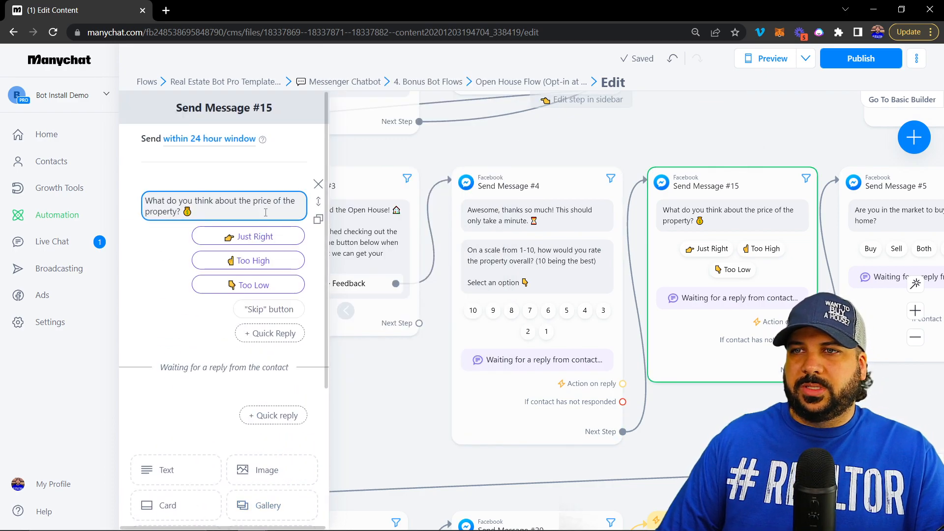
left_click(221, 205)
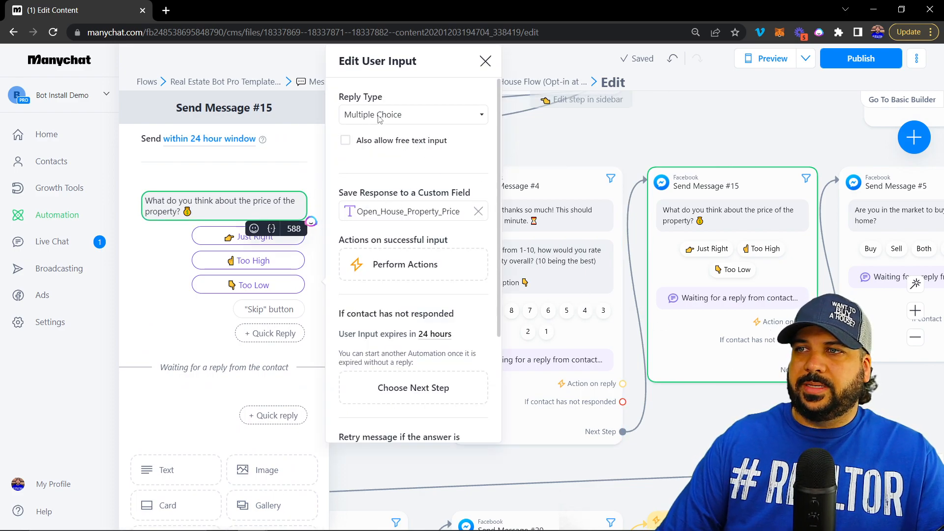
Review the user inputs of Send Message #5 about buying or selling and Send Message #16 about submitting an offer.
left_click_drag(806, 422, 476, 427)
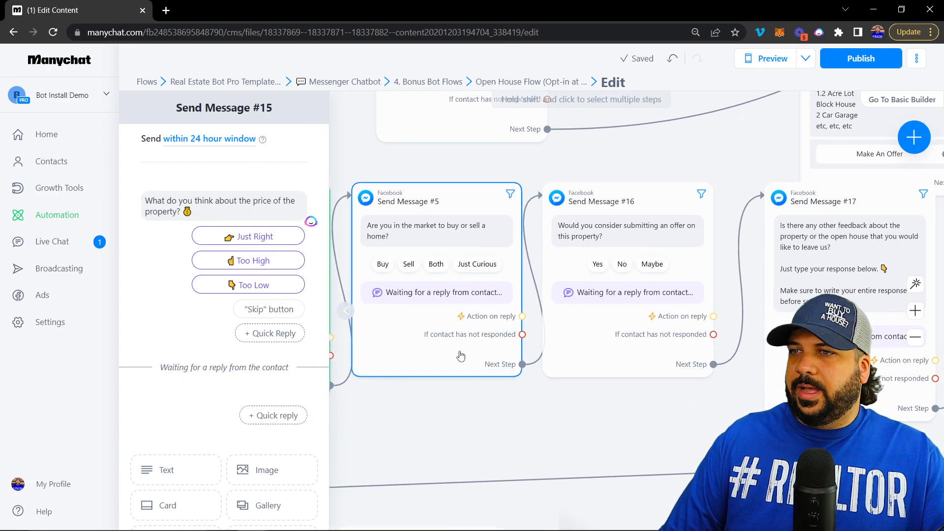
left_click(412, 307)
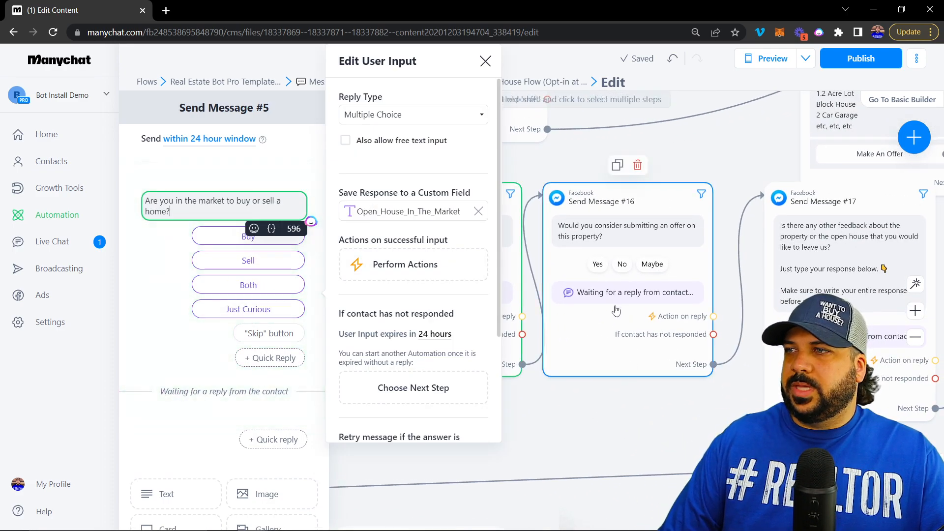
left_click(628, 328)
Open the feedback user input of Send Message #17, review the available reply types, and close the settings.
left_click_drag(679, 402, 471, 371)
left_click(679, 298)
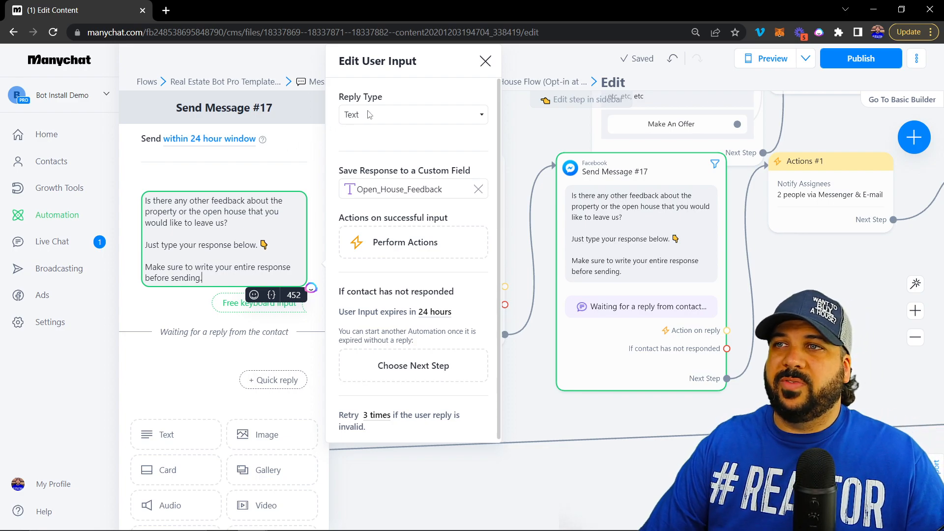
left_click(393, 114)
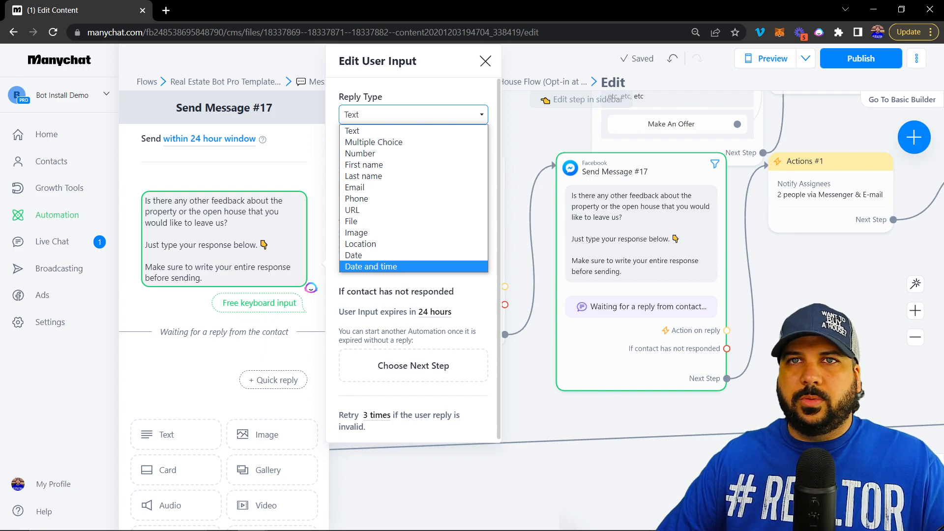
left_click(804, 316)
left_click(805, 316)
Open the Notify Assignees action of Actions #1, close it, and check the Actions option for new steps.
left_click_drag(804, 316, 469, 387)
left_click(492, 275)
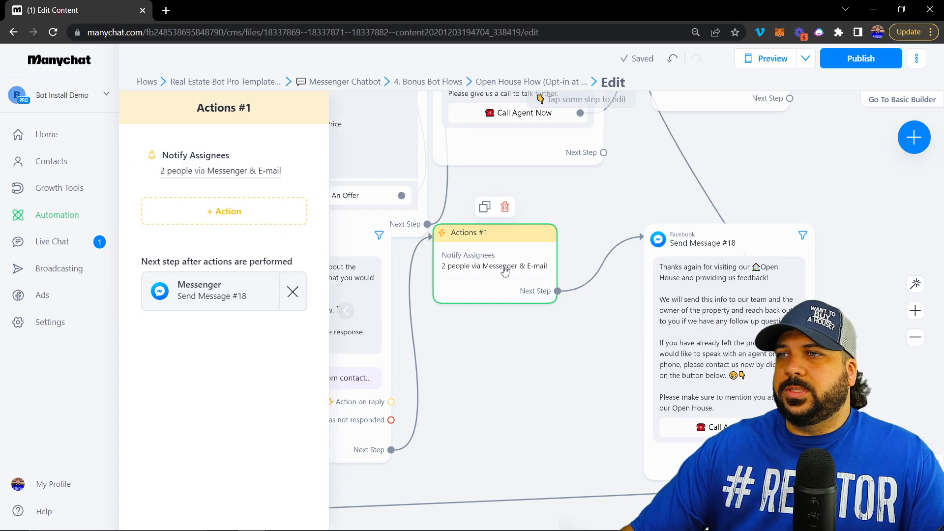
left_click(219, 172)
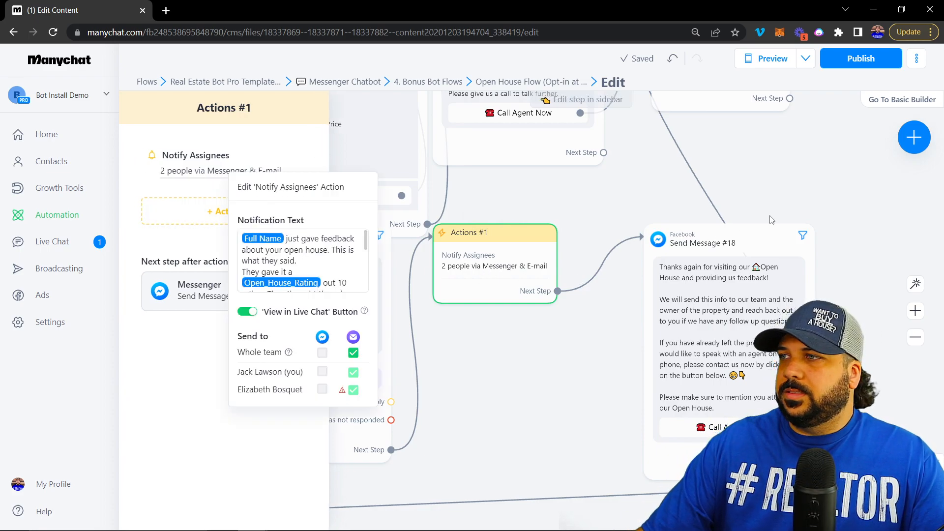
left_click(774, 180)
left_click(913, 137)
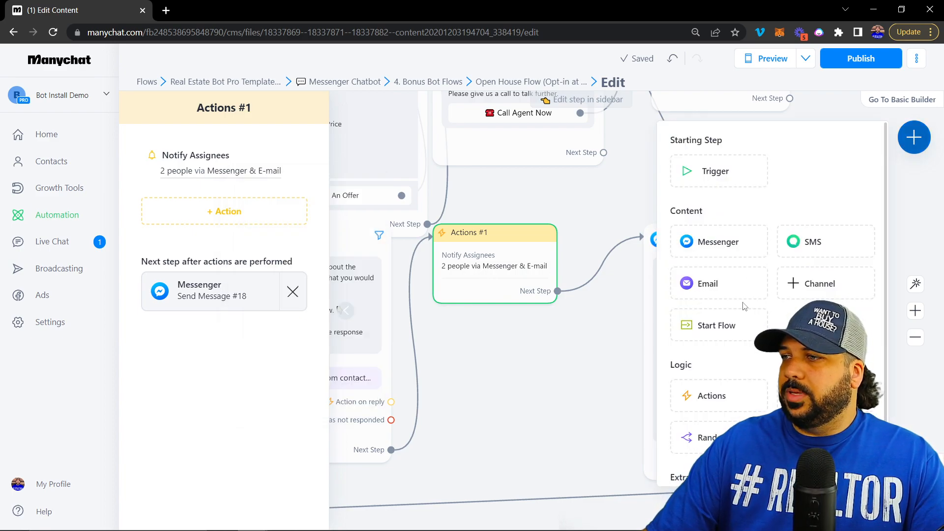
scroll(745, 305, "down", 1)
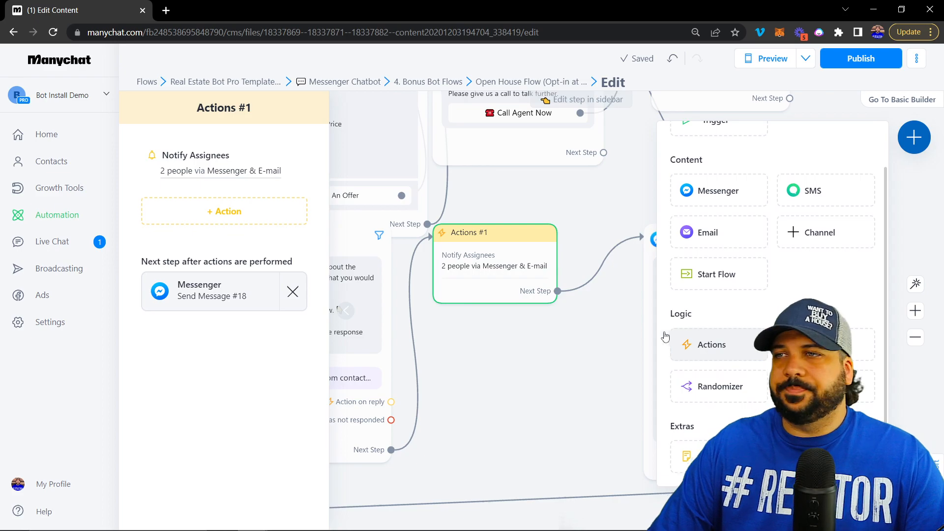
left_click(509, 369)
Reopen the Notify Assignees action and read through its notification text and the custom fields inserted in it.
left_click(227, 174)
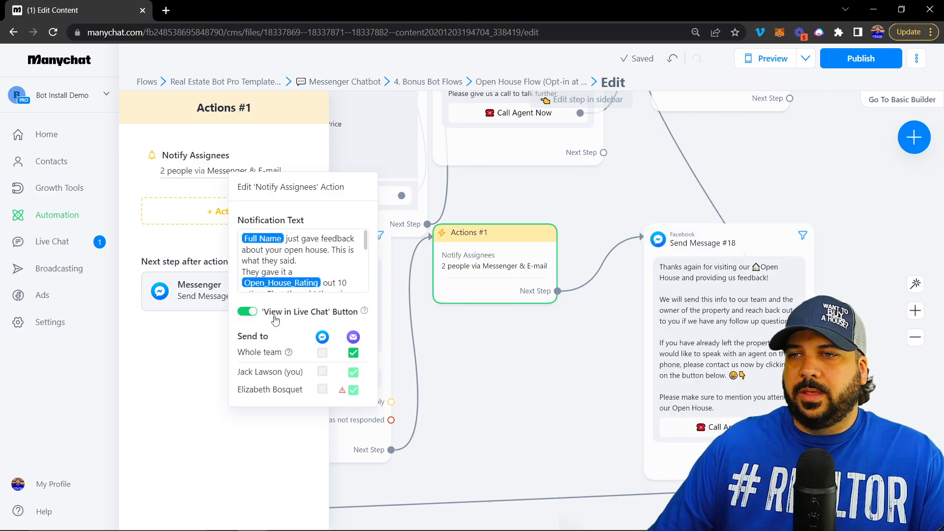
left_click_drag(296, 237, 344, 274)
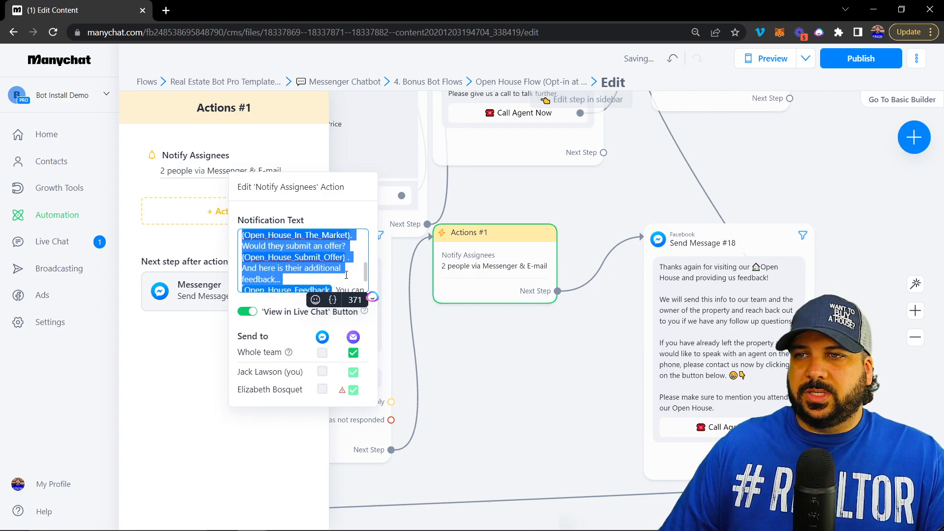
left_click(283, 277)
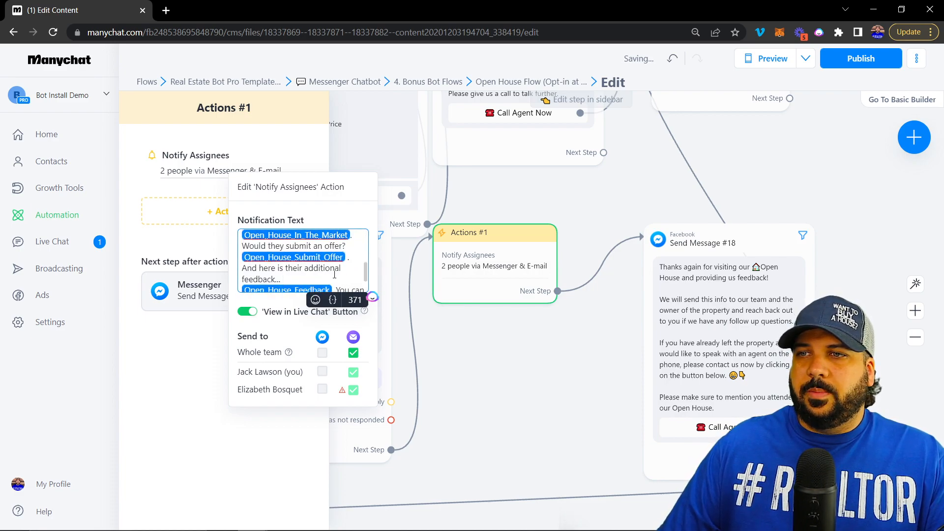
scroll(335, 274, "down", 2)
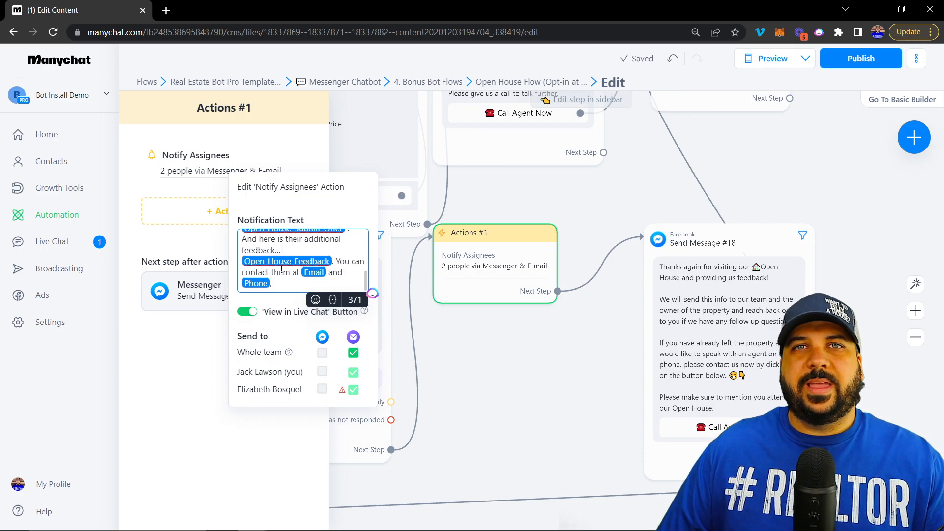
scroll(281, 271, "up", 4)
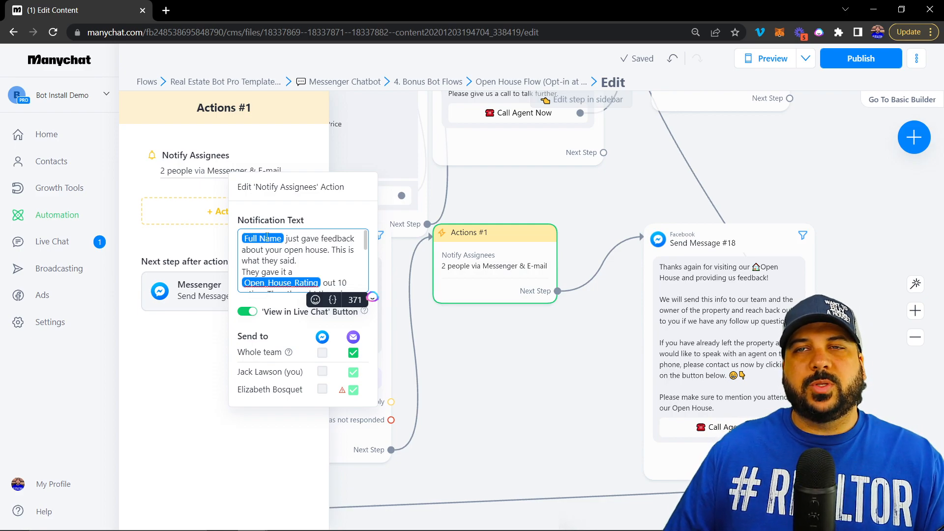
scroll(301, 256, "down", 3)
scroll(290, 265, "up", 3)
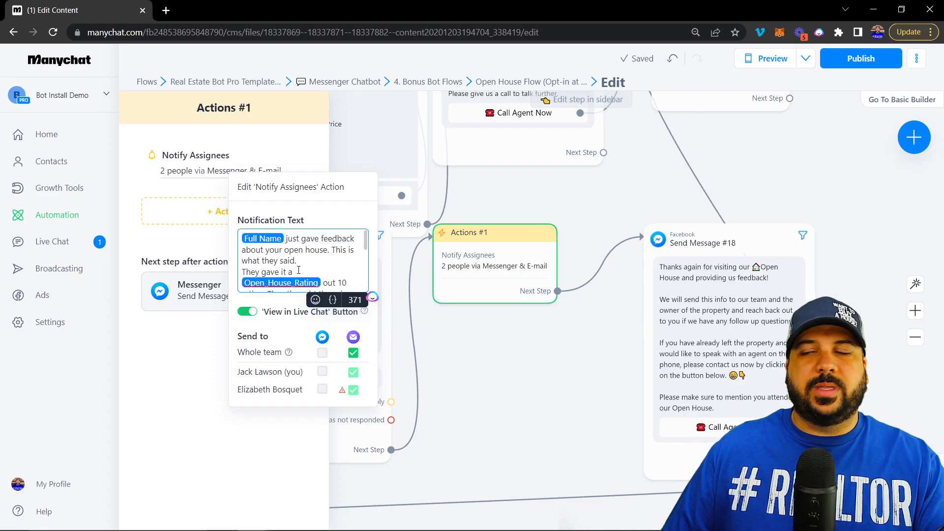
Read the rest of the notification text through to the closing contact fields for email and phone.
scroll(304, 261, "down", 3)
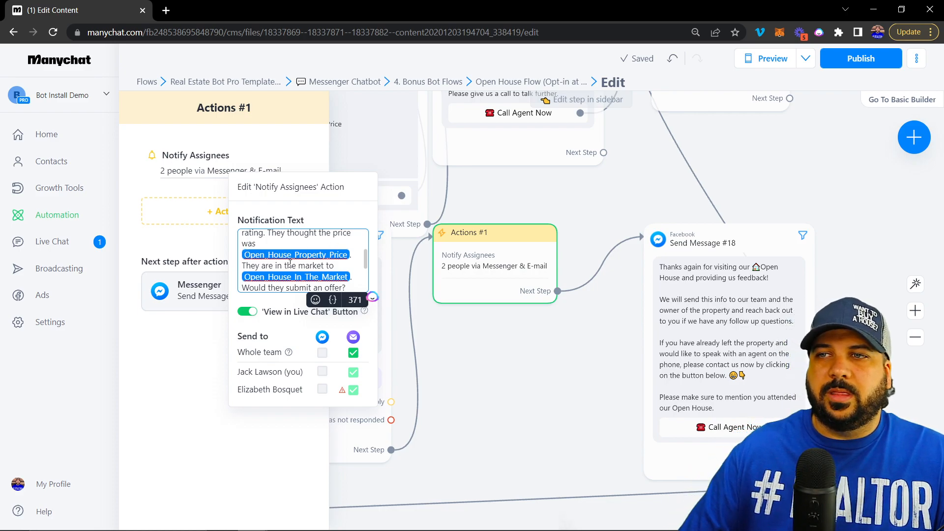
scroll(304, 264, "down", 3)
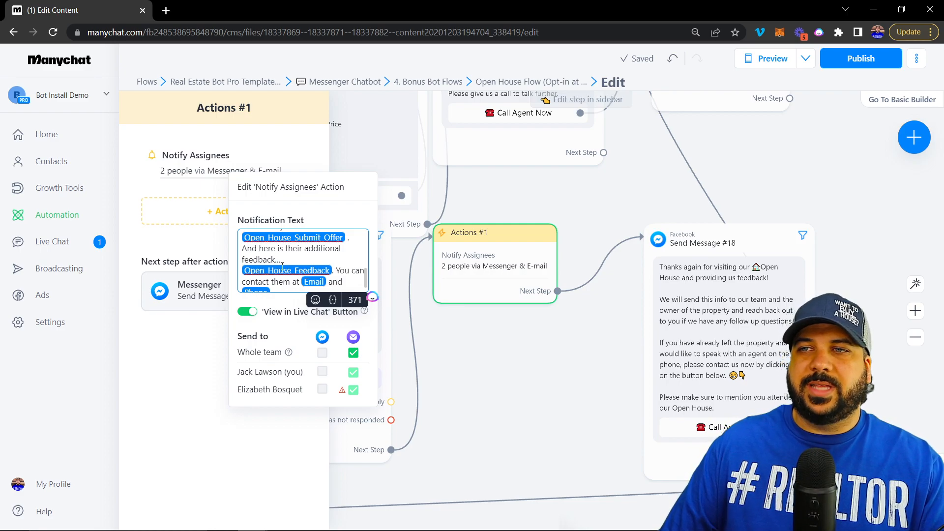
scroll(282, 266, "down", 1)
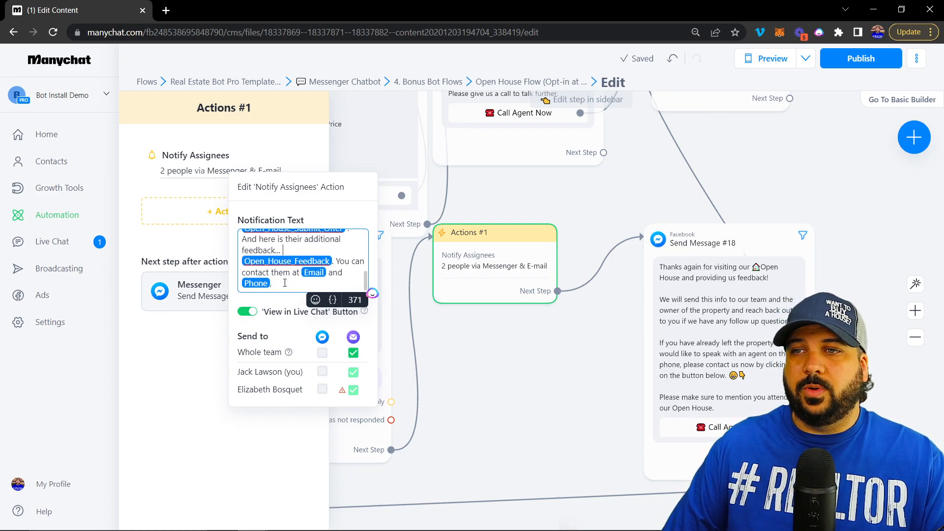
Try adding the Open_House_Property_Price custom field at the end of the notification text, remove it, and close the action.
left_click(333, 300)
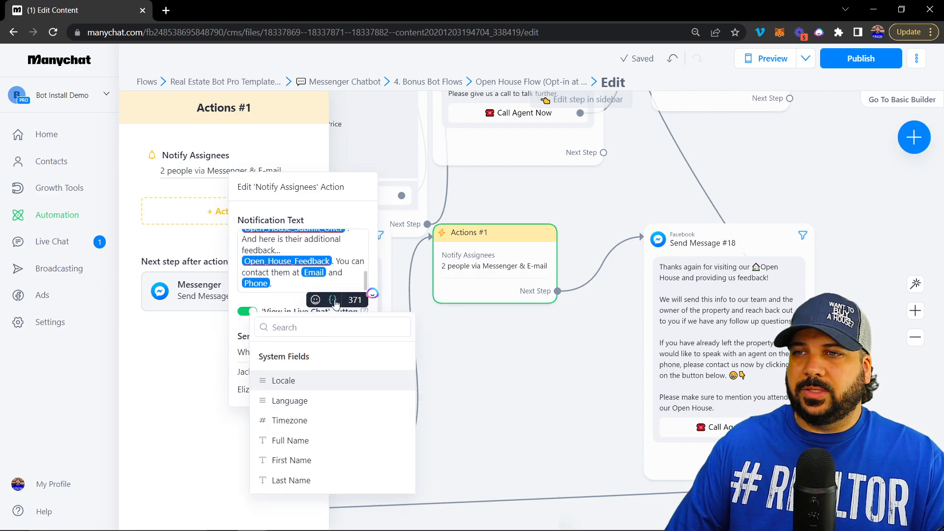
left_click(295, 327)
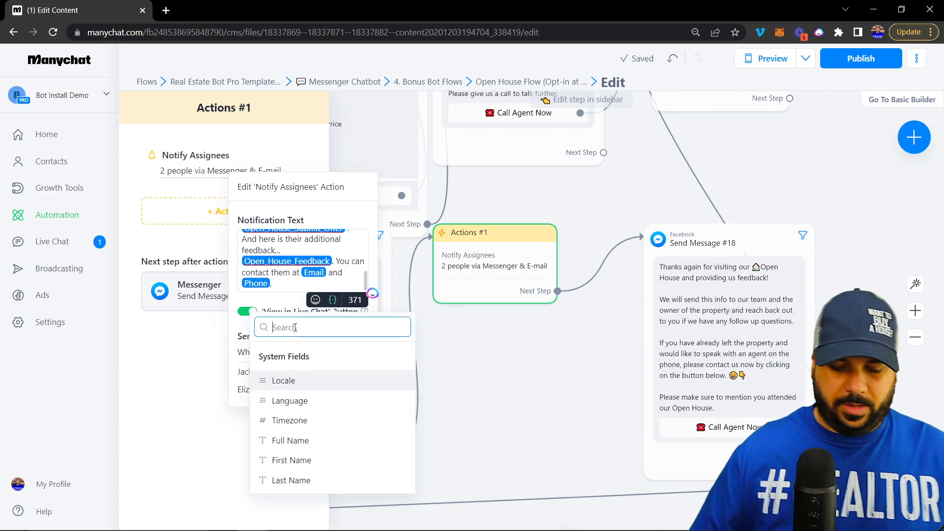
type("open")
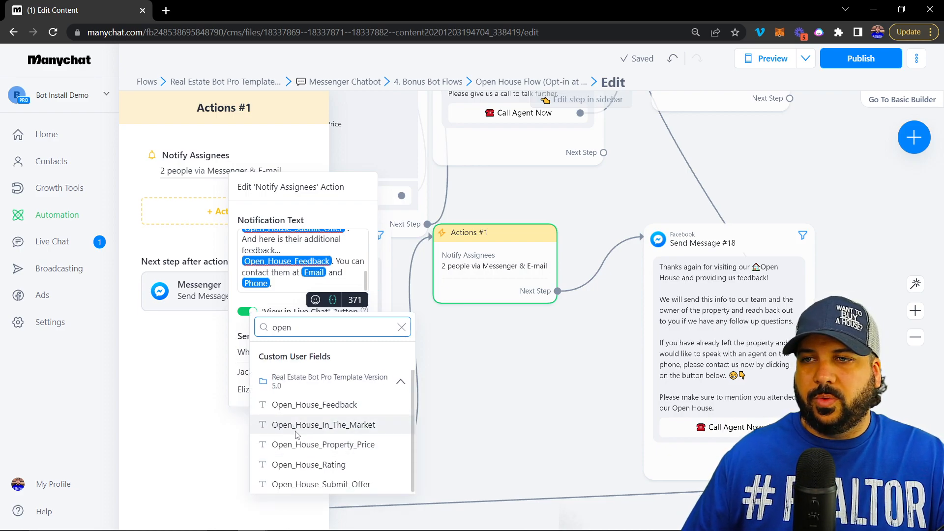
left_click(314, 445)
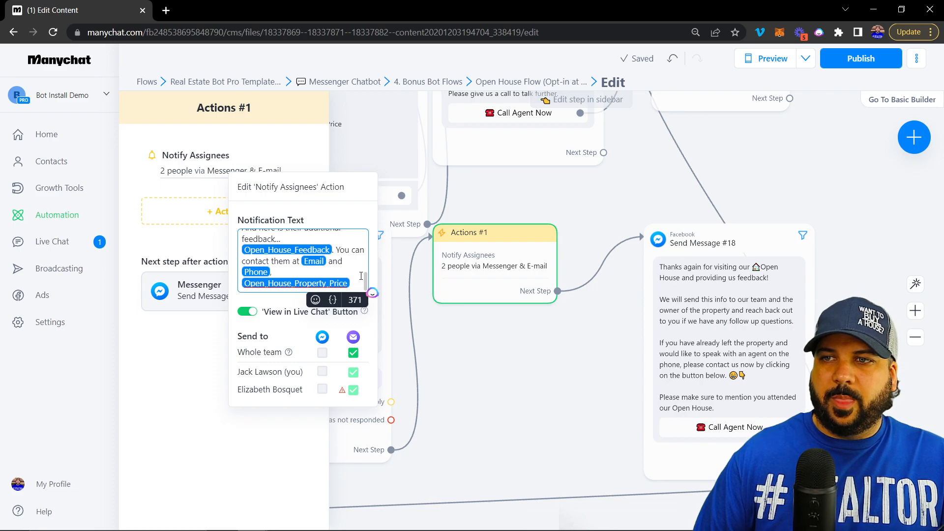
key("BackSpace")
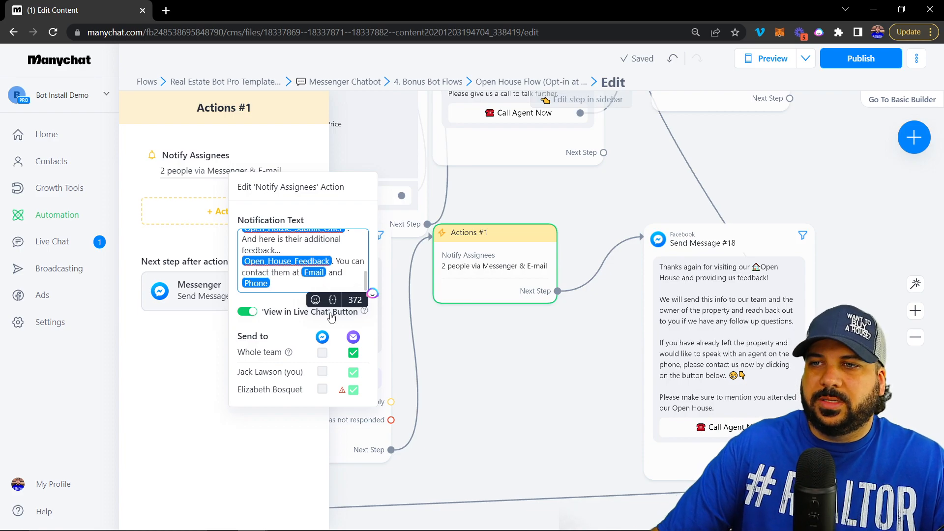
left_click(509, 358)
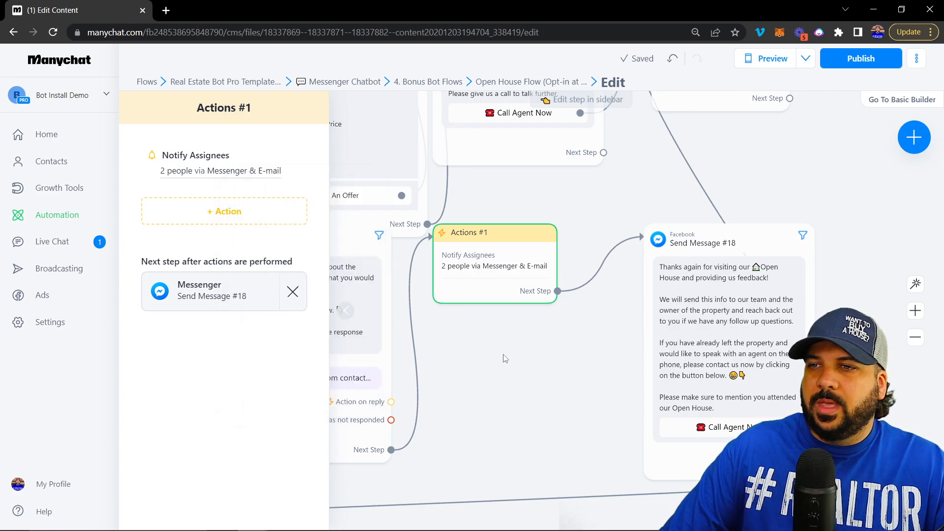
Review the thank-you text and Call Agent Now option of Send Message #18, and find Smart Delay #1.
left_click_drag(584, 343, 432, 317)
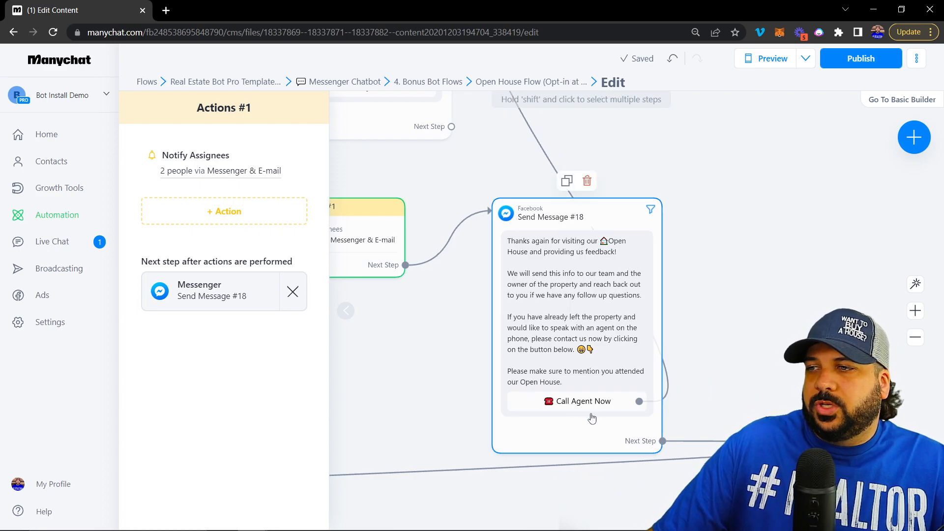
scroll(485, 369, "down", 5)
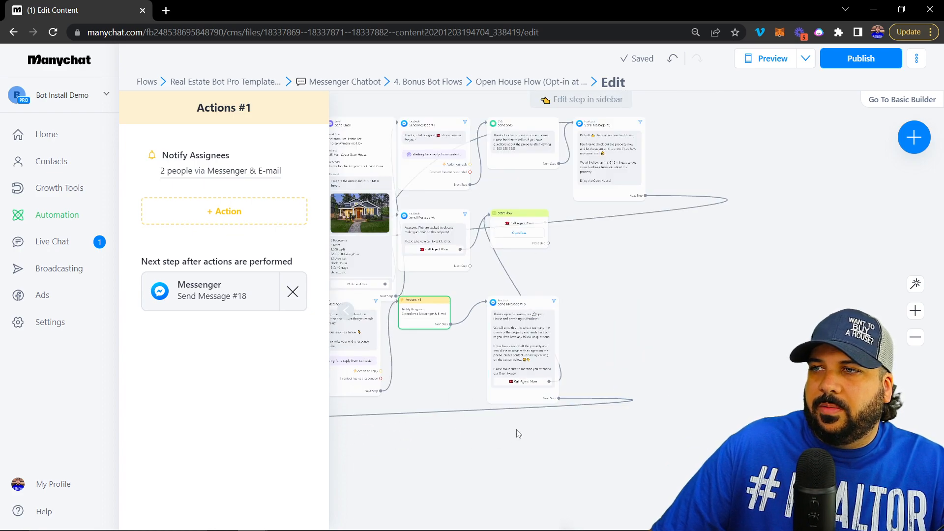
left_click_drag(400, 455, 538, 394)
scroll(540, 393, "up", 2)
scroll(550, 356, "up", 3)
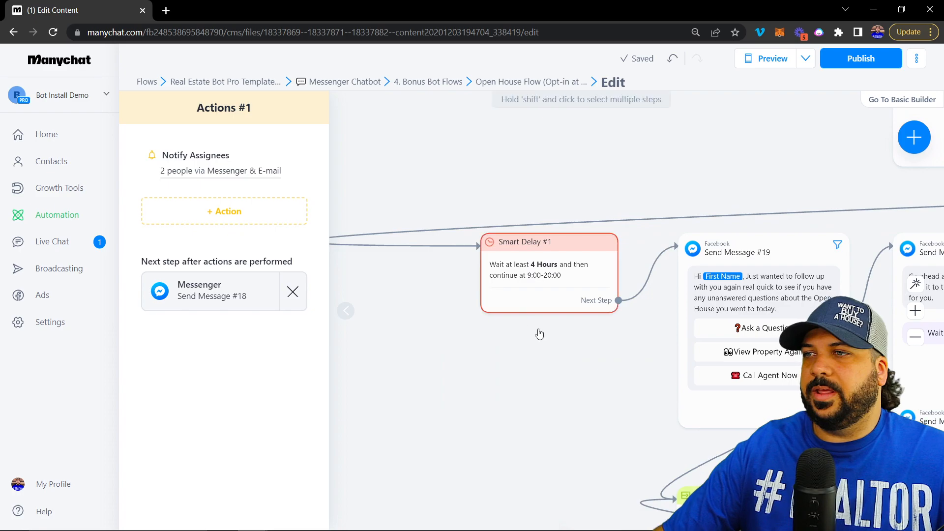
scroll(550, 351, "up", 2)
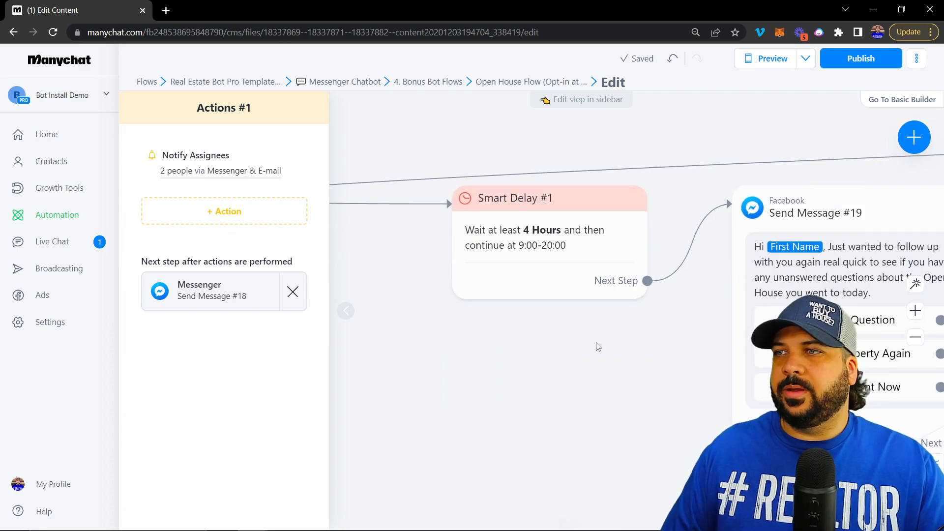
left_click_drag(648, 347, 563, 322)
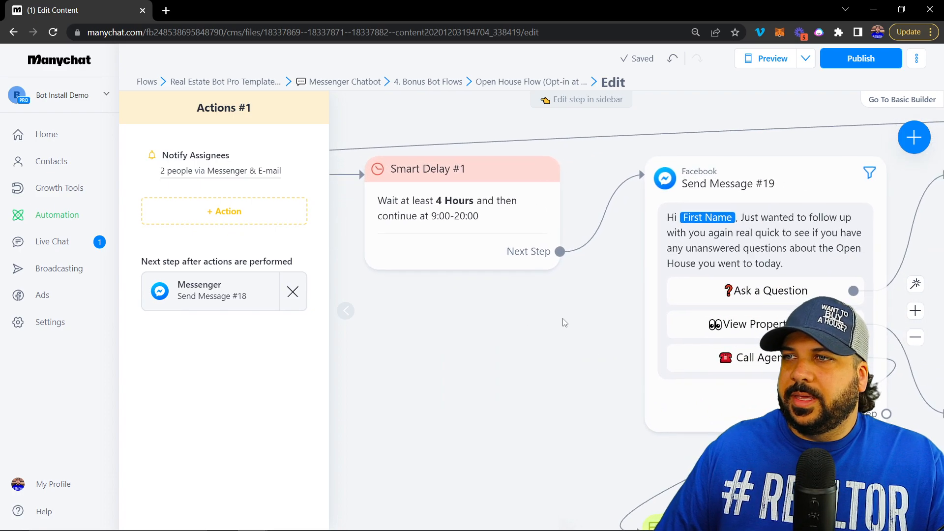
Open the settings of Smart Delay #1 and switch its continue time limit off and back on.
left_click(451, 229)
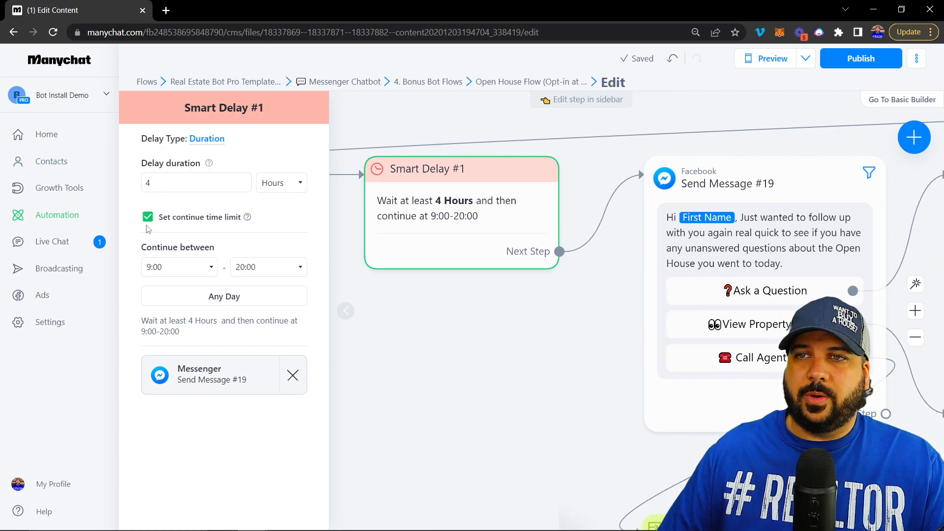
left_click(169, 218)
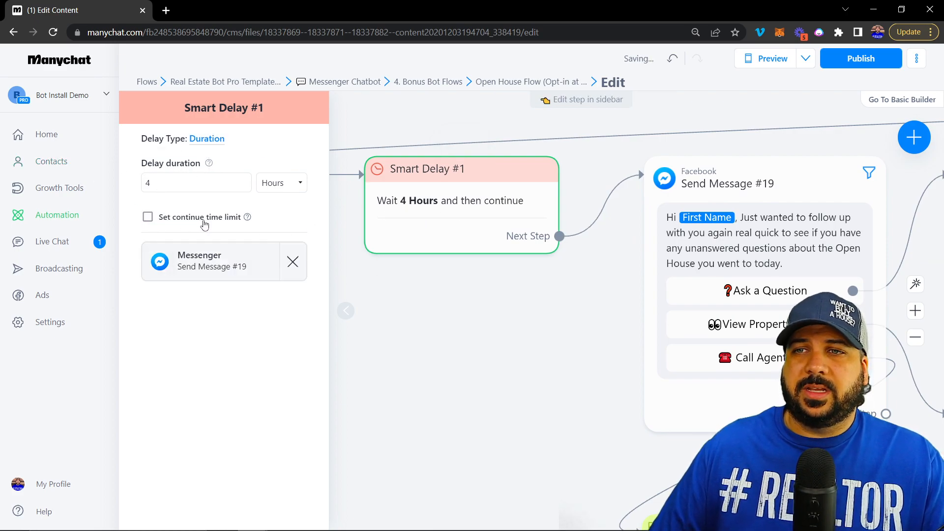
left_click(187, 222)
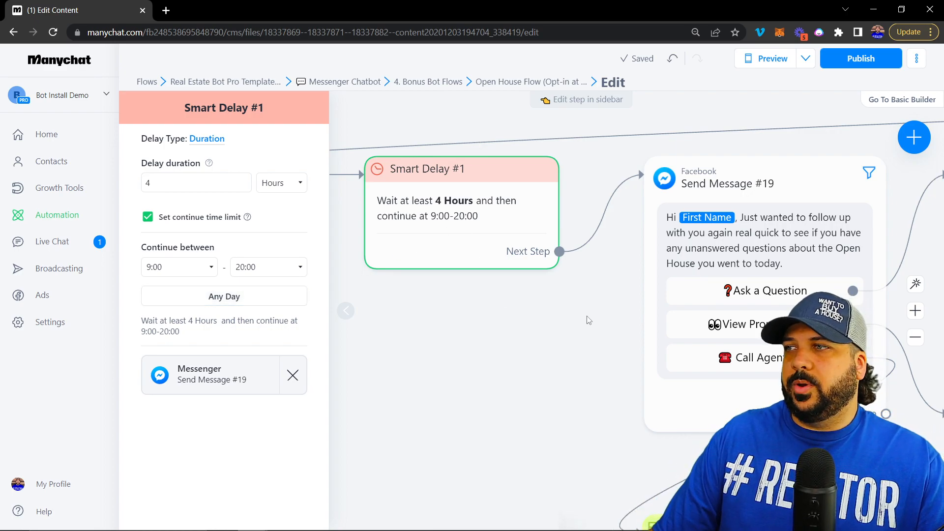
Open Send Message #19 and review its follow-up text and the three reply options.
left_click_drag(578, 321, 426, 315)
left_click(619, 225)
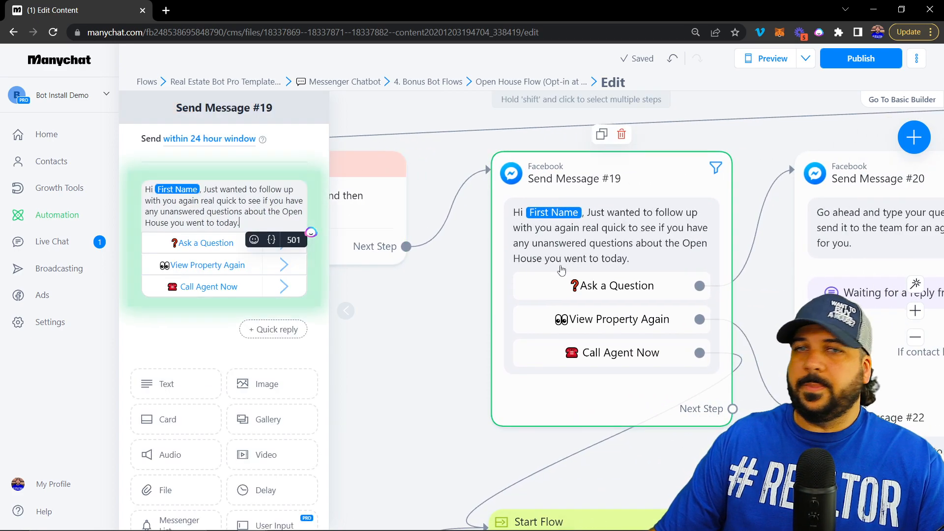
left_click(221, 194)
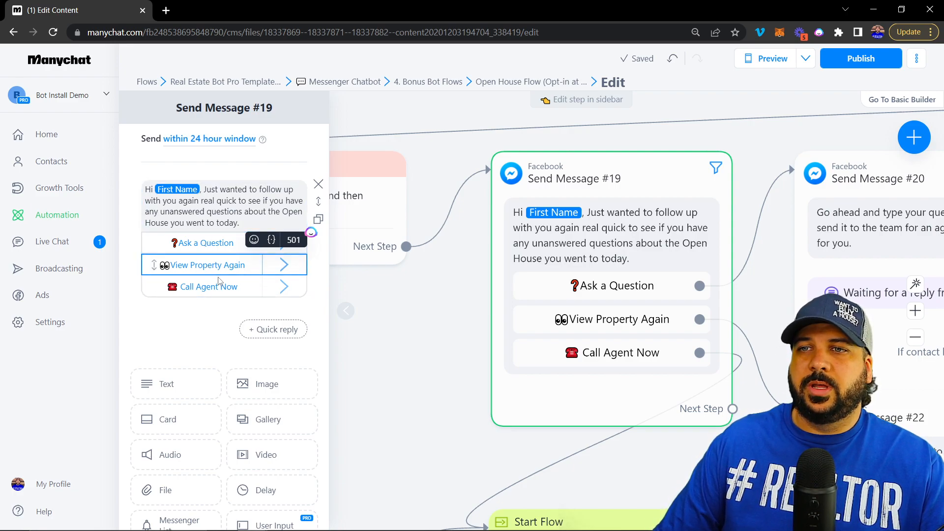
Open Send Message #20 and review its question prompt and the settings of its user input.
left_click_drag(462, 356, 282, 332)
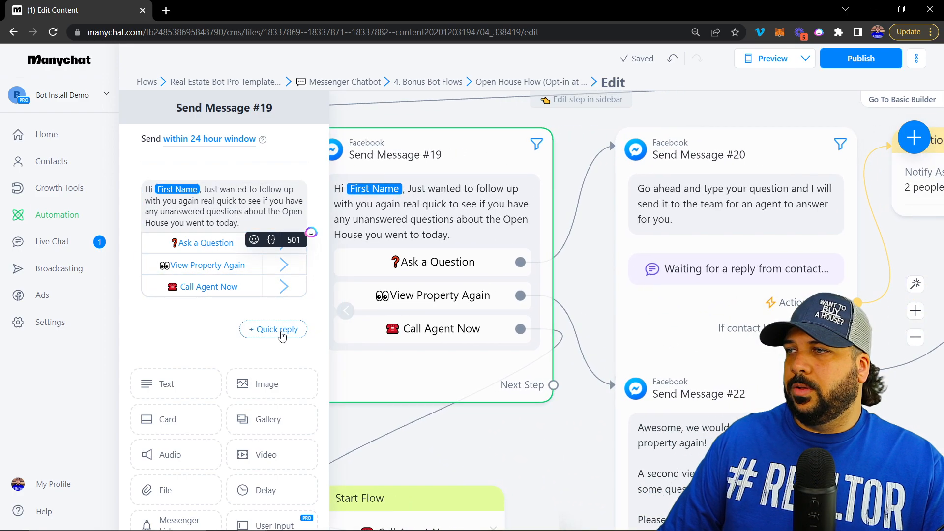
scroll(698, 255, "down", 1)
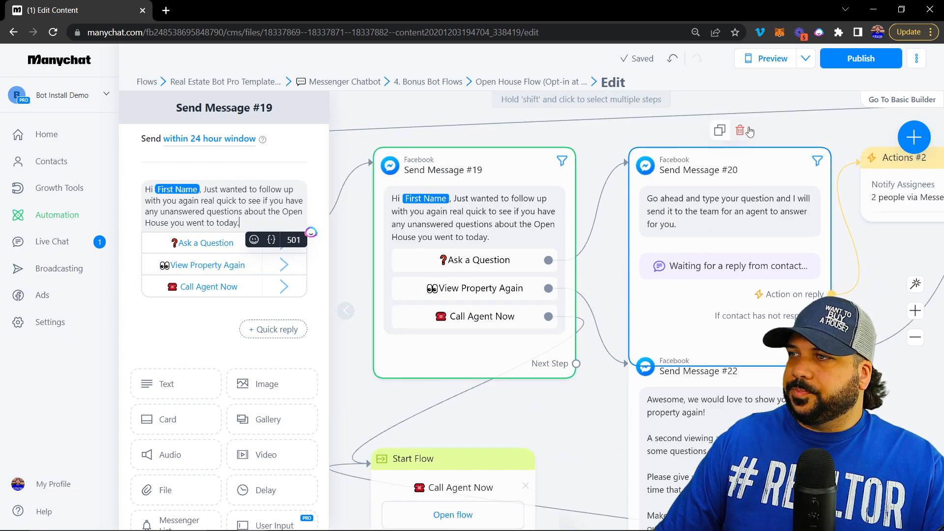
left_click_drag(800, 133, 666, 134)
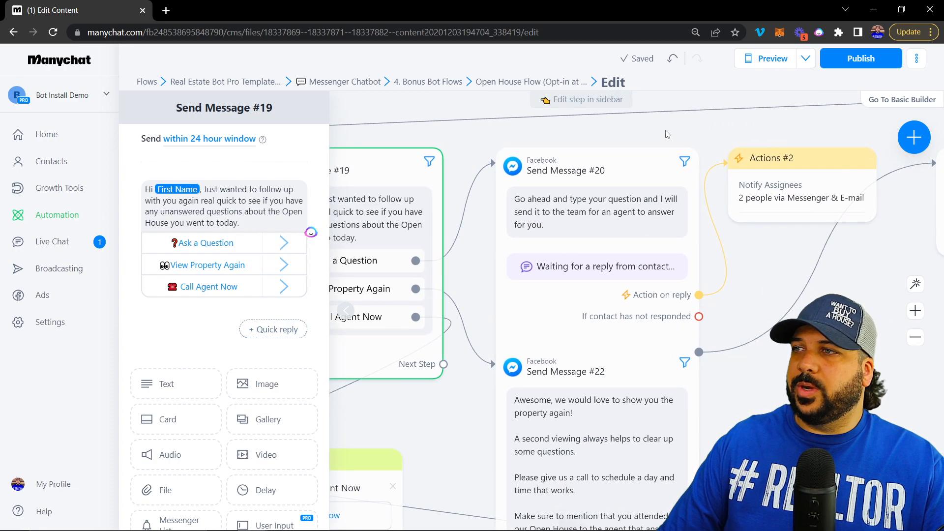
left_click(607, 194)
scroll(258, 198, "down", 3)
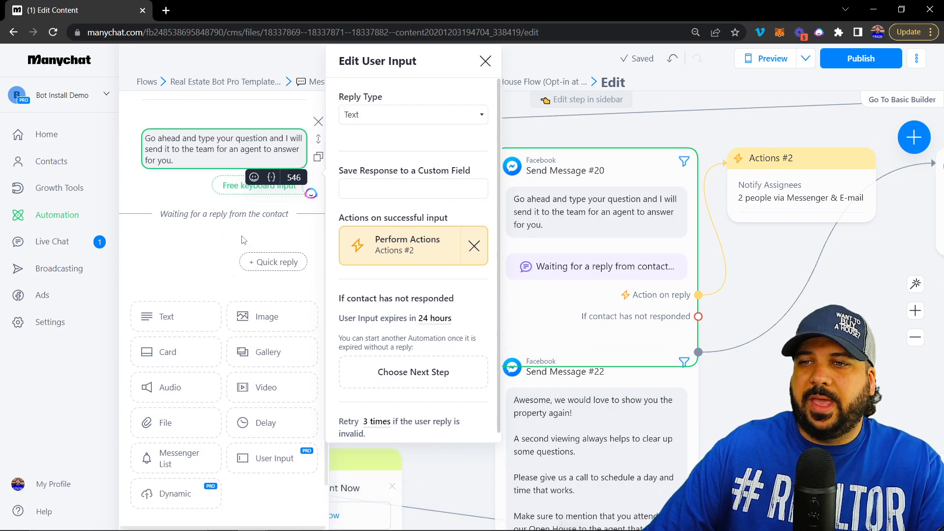
scroll(275, 403, "up", 3)
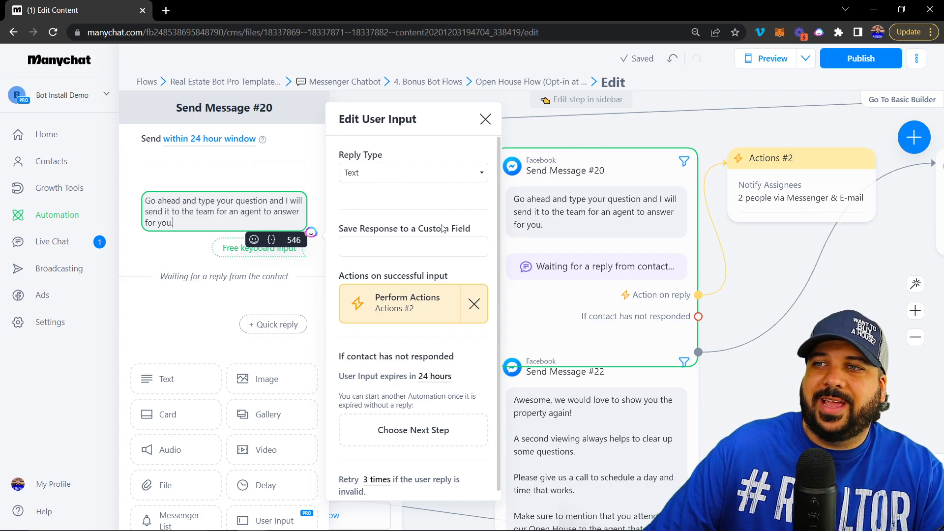
Close the user input settings and review Send Message #22 about scheduling a second viewing.
left_click(756, 445)
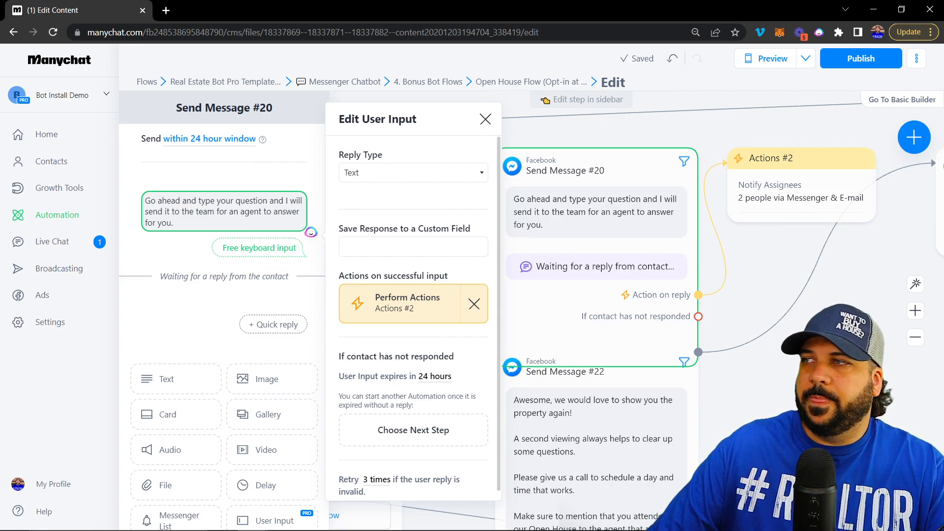
left_click_drag(755, 447, 775, 365)
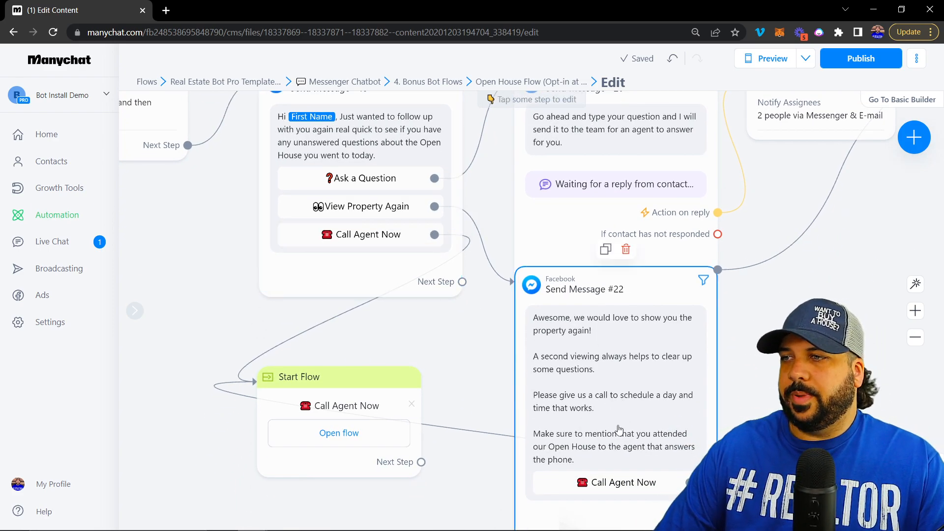
left_click_drag(799, 382, 731, 339)
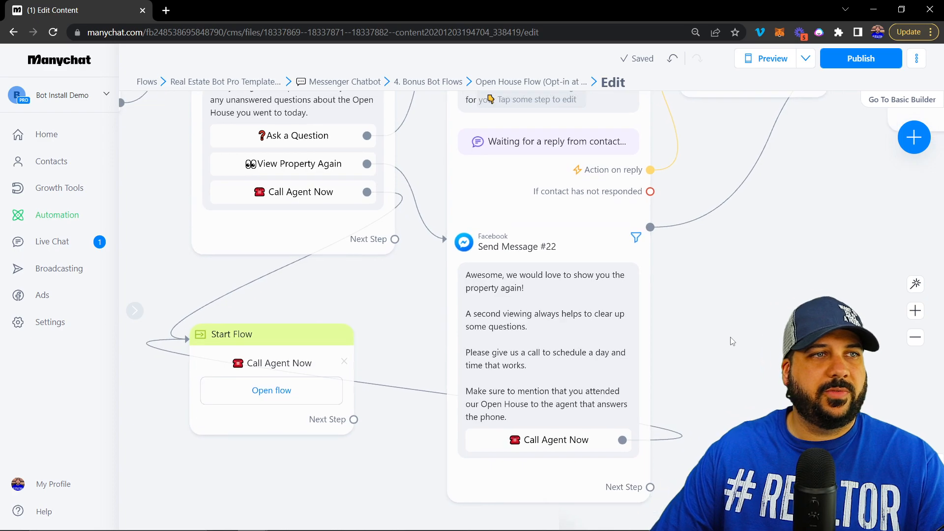
Publish the Open House flow.
left_click_drag(419, 346, 463, 447)
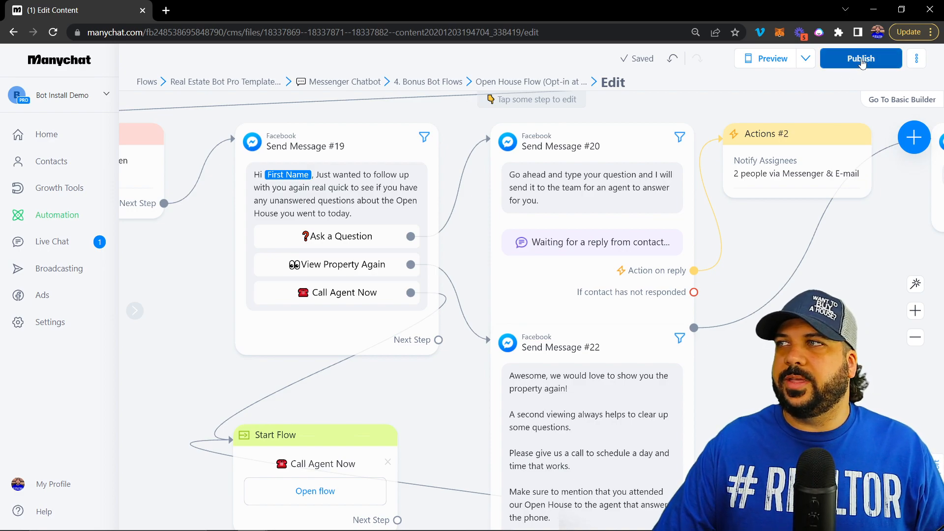
left_click(861, 60)
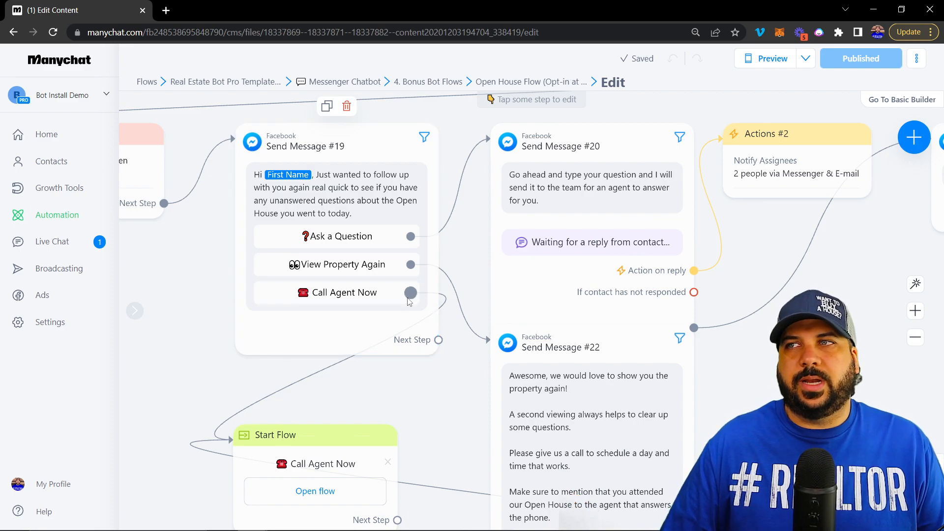
left_click_drag(219, 277, 162, 246)
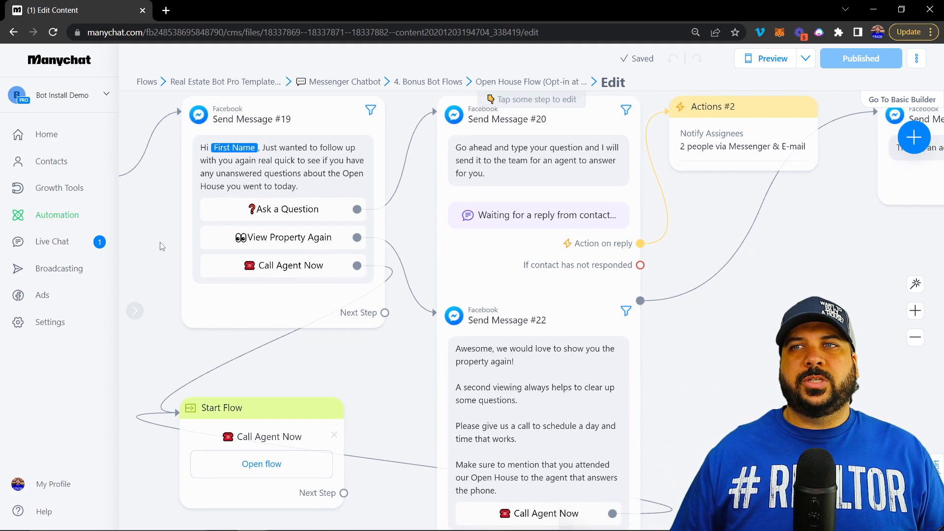